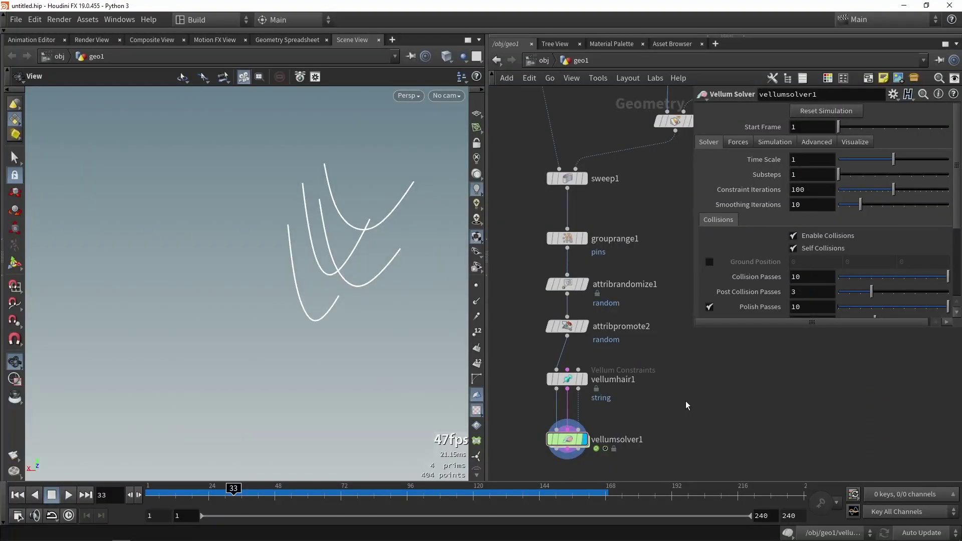
# Examine the node network from the source line down to the Vellum solver and inspect the hanging curves from several angles.
pyautogui.moveTo(383, 286); pyautogui.dragTo(354, 301)
pyautogui.press('h')
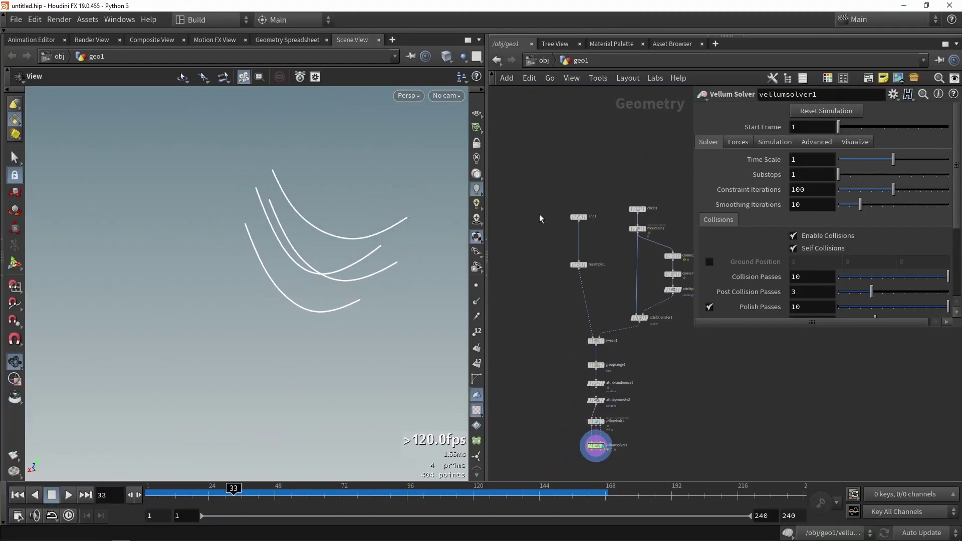
pyautogui.moveTo(540, 165); pyautogui.dragTo(681, 353)
pyautogui.scroll(3, 578, 219)
pyautogui.moveTo(580, 216); pyautogui.dragTo(586, 143)
pyautogui.scroll(-3, 610, 251)
pyautogui.moveTo(604, 362); pyautogui.dragTo(572, 259, button='middle')
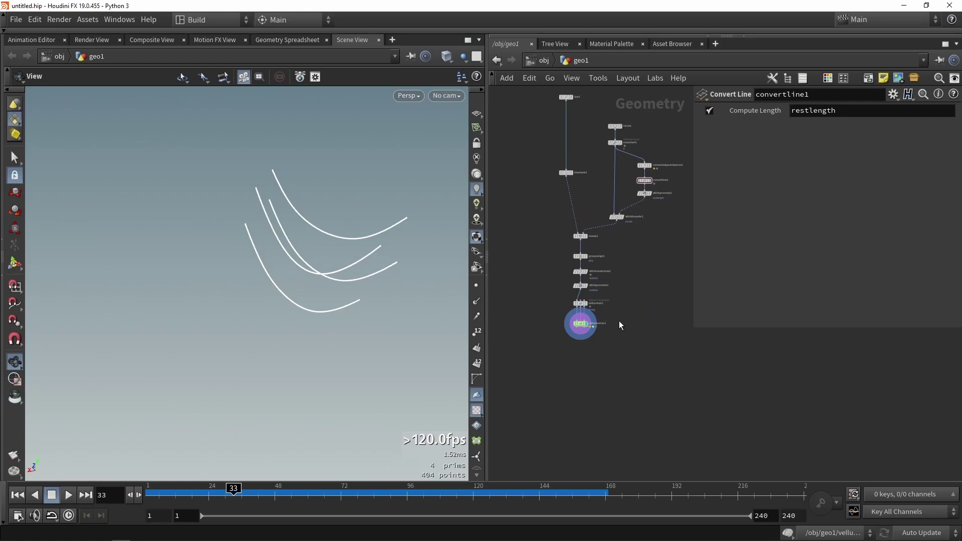
pyautogui.scroll(2, 595, 326)
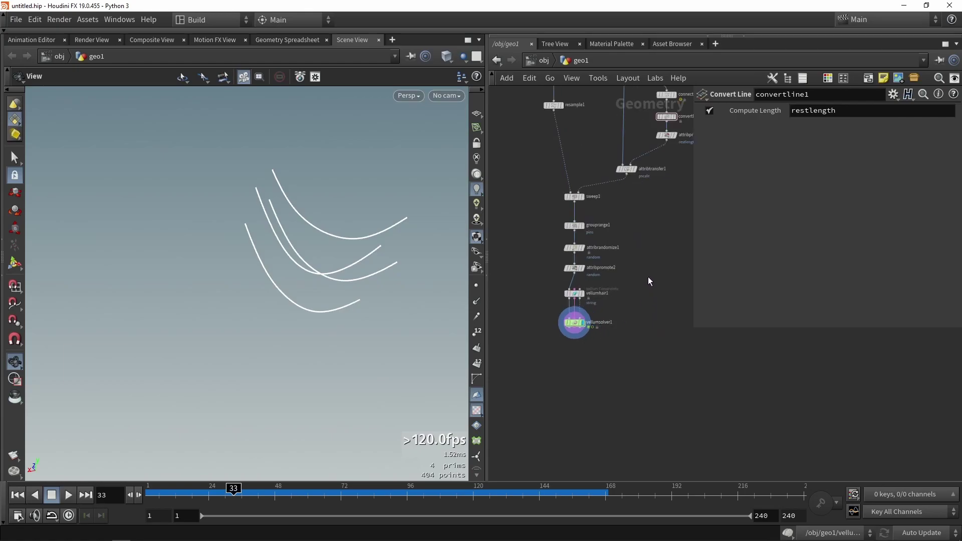
pyautogui.moveTo(371, 295); pyautogui.dragTo(322, 271)
pyautogui.moveTo(369, 237); pyautogui.dragTo(394, 192)
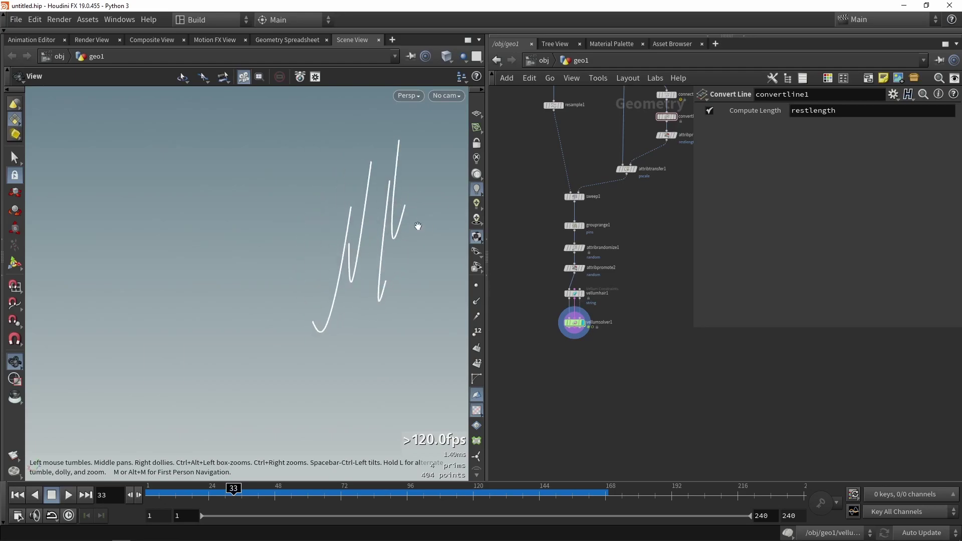
pyautogui.moveTo(418, 226)
pyautogui.mouseDown()
pyautogui.moveTo(402, 236)
pyautogui.moveTo(410, 217)
pyautogui.mouseUp()
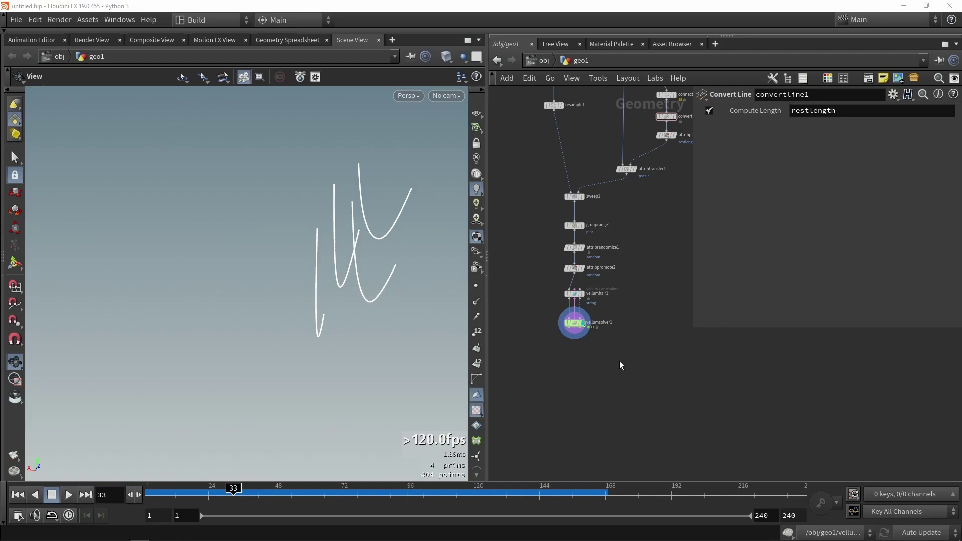
# Move the five nodes from grouprange1 through vellumsolver1 further down, leaving free space below the sweep1 node.
pyautogui.moveTo(642, 383); pyautogui.dragTo(554, 217)
pyautogui.scroll(3, 577, 199)
pyautogui.scroll(-3, 586, 263)
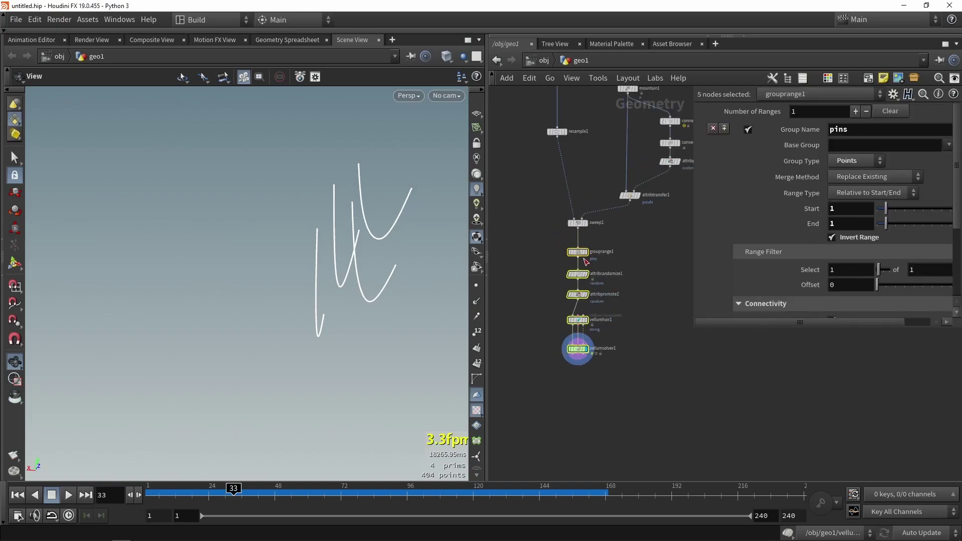
pyautogui.moveTo(575, 253); pyautogui.dragTo(590, 373)
pyautogui.moveTo(588, 377); pyautogui.dragTo(587, 252, button='middle')
pyautogui.scroll(-1, 580, 253)
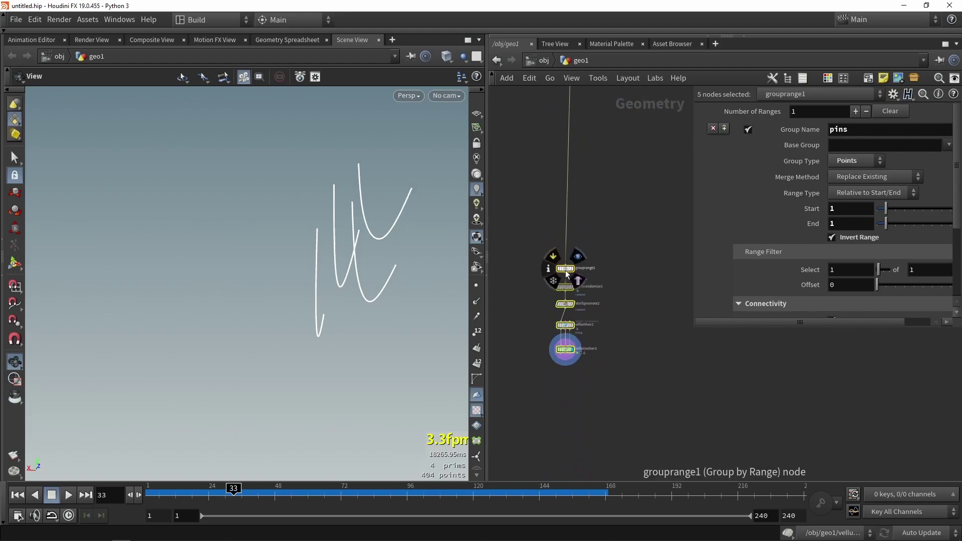
pyautogui.moveTo(565, 270); pyautogui.dragTo(561, 383)
pyautogui.scroll(-2, 571, 253)
pyautogui.moveTo(576, 95); pyautogui.dragTo(566, 178, button='middle')
# Display the sweep1 node's output and rename the node MAIN_CABLE.
pyautogui.scroll(5, 566, 175)
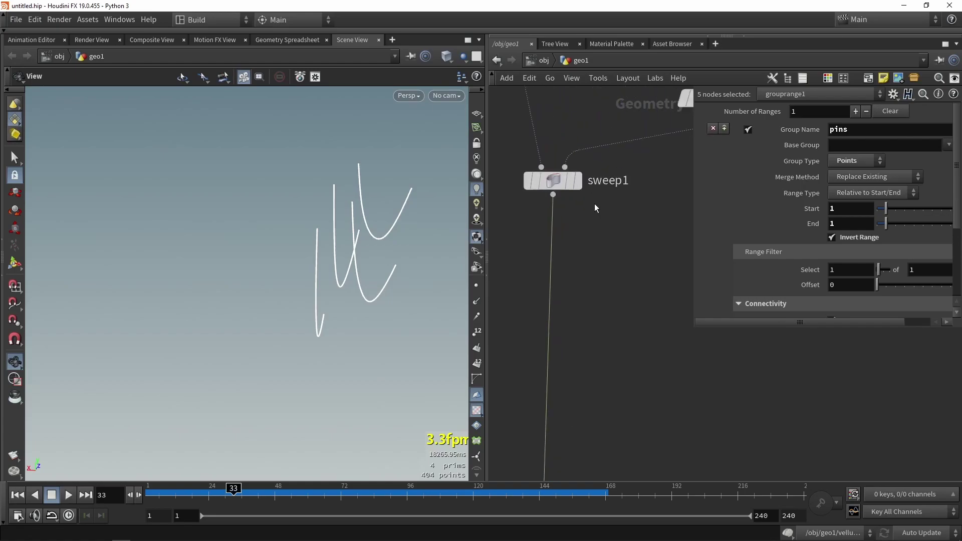
pyautogui.click(576, 185)
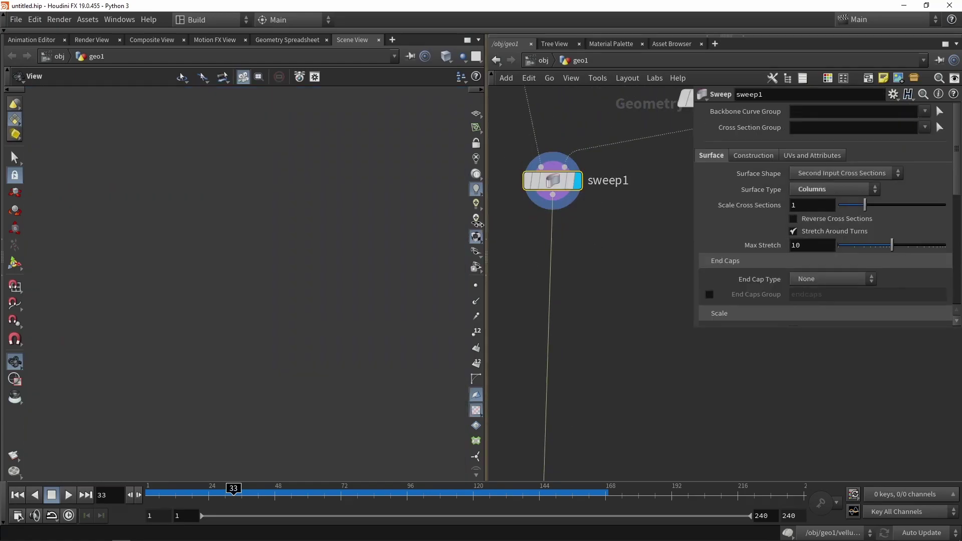
pyautogui.moveTo(489, 237); pyautogui.dragTo(444, 238)
pyautogui.moveTo(376, 237); pyautogui.dragTo(165, 235)
pyautogui.doubleClick(597, 181)
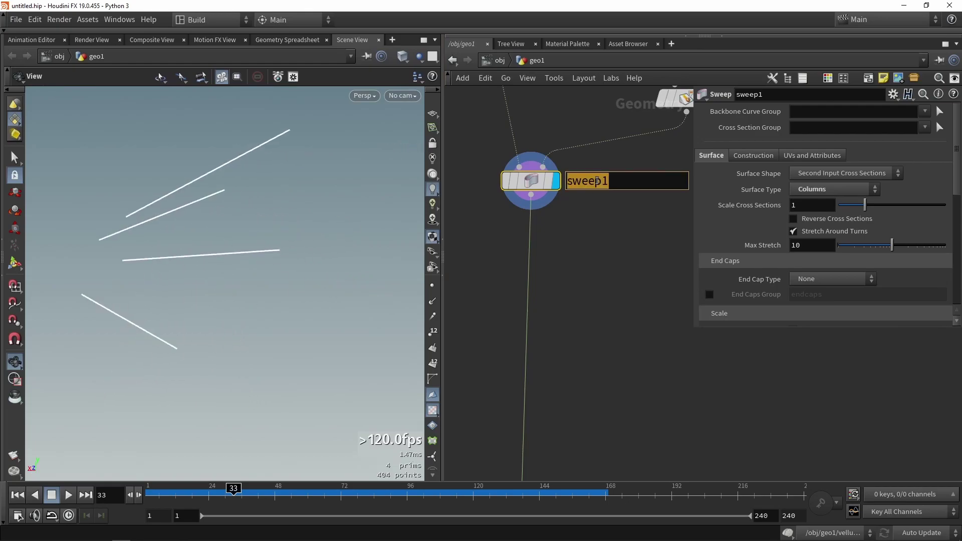
pyautogui.write('MAIN_CABLE')
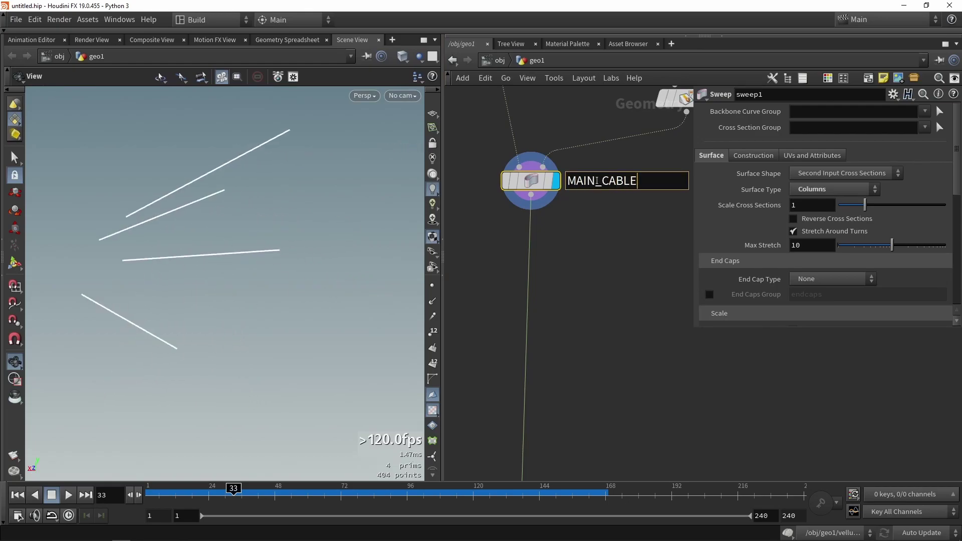
pyautogui.press('Return')
# Add a new Sweep node fed by MAIN_CABLE and display its output.
pyautogui.scroll(-3, 602, 209)
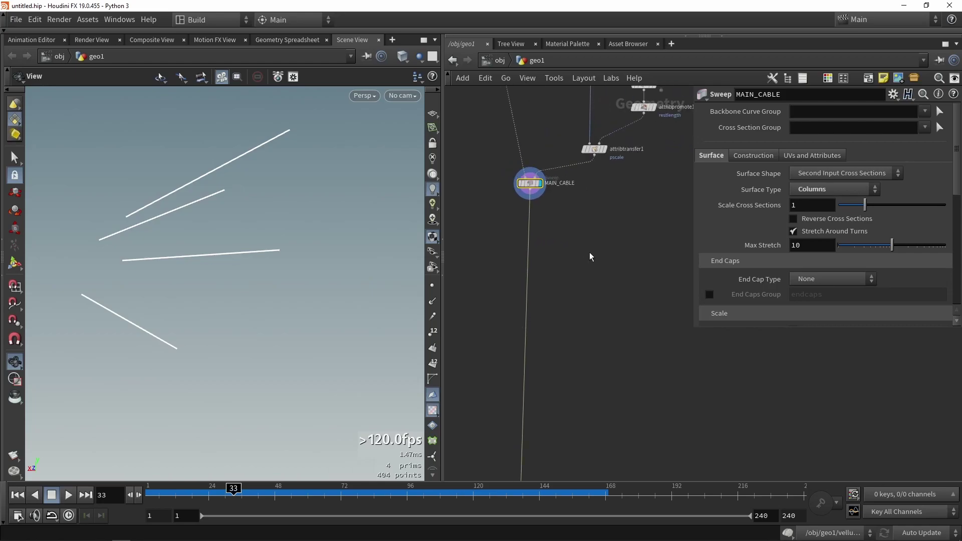
pyautogui.press('Tab')
pyautogui.write('swee')
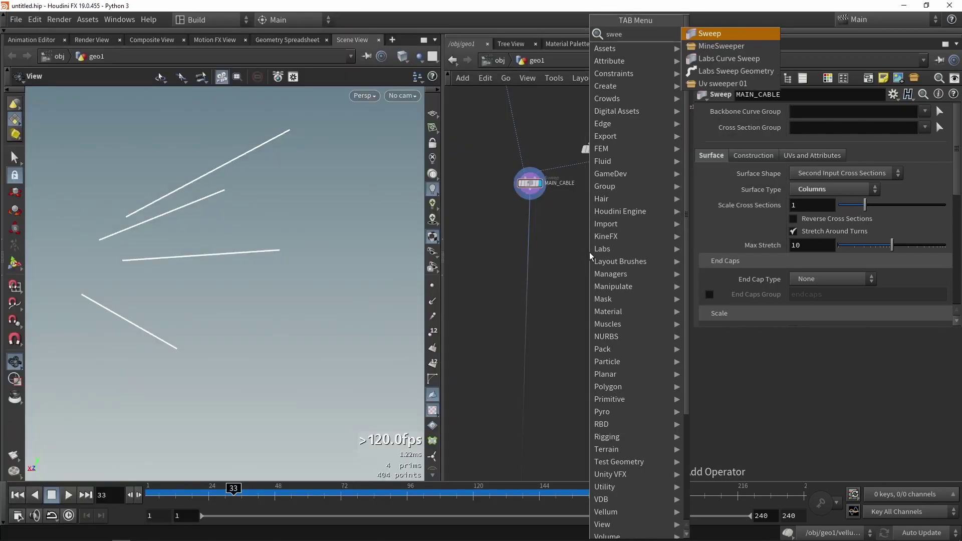
pyautogui.press('Return')
pyautogui.click(638, 260)
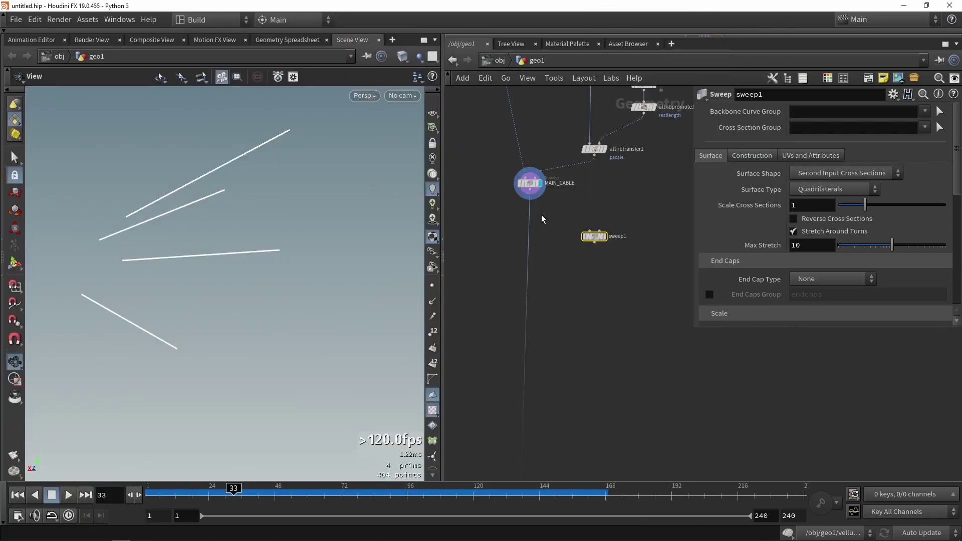
pyautogui.moveTo(528, 185); pyautogui.dragTo(630, 250)
pyautogui.click(657, 260)
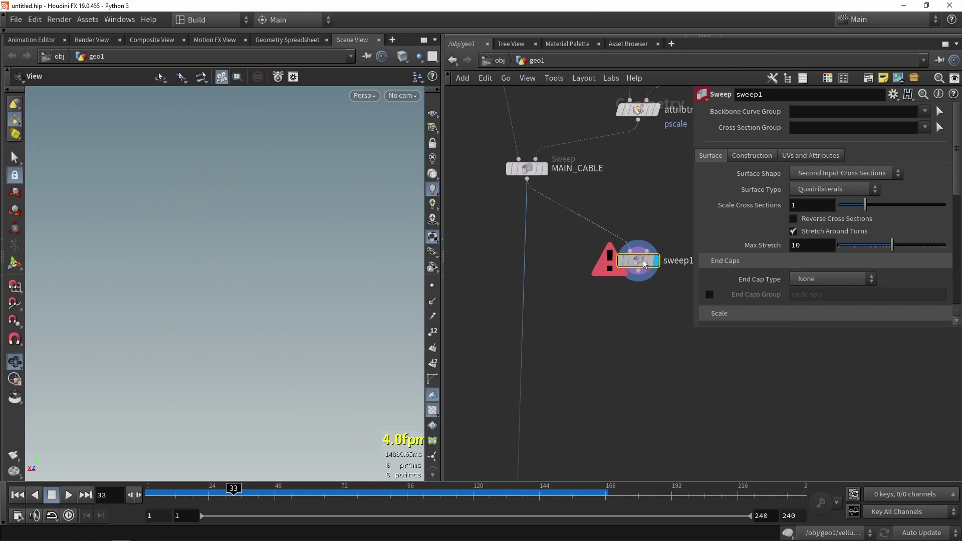
# Set the new Sweep node's surface shape to Round Tube and its surface type to Columns.
pyautogui.click(855, 176)
pyautogui.click(852, 198)
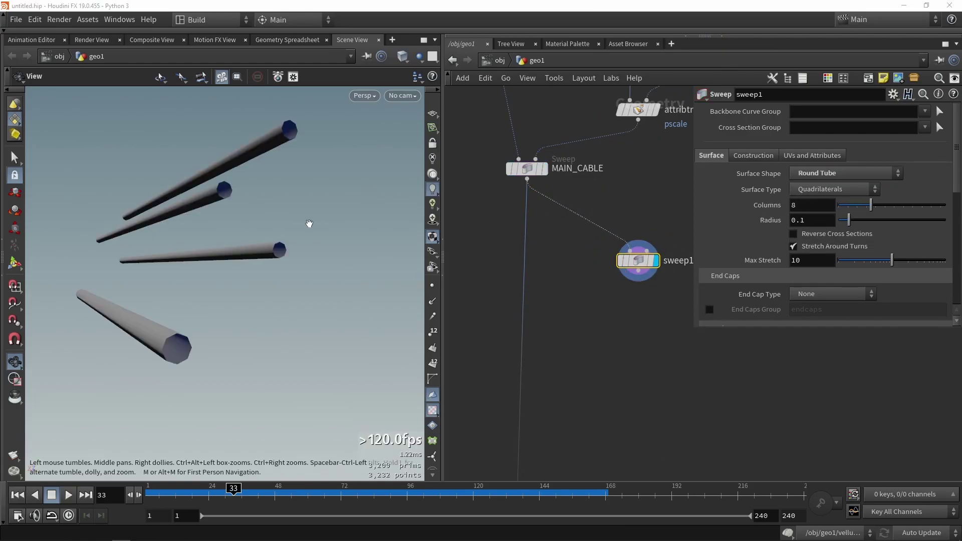
pyautogui.click(822, 195)
pyautogui.click(821, 224)
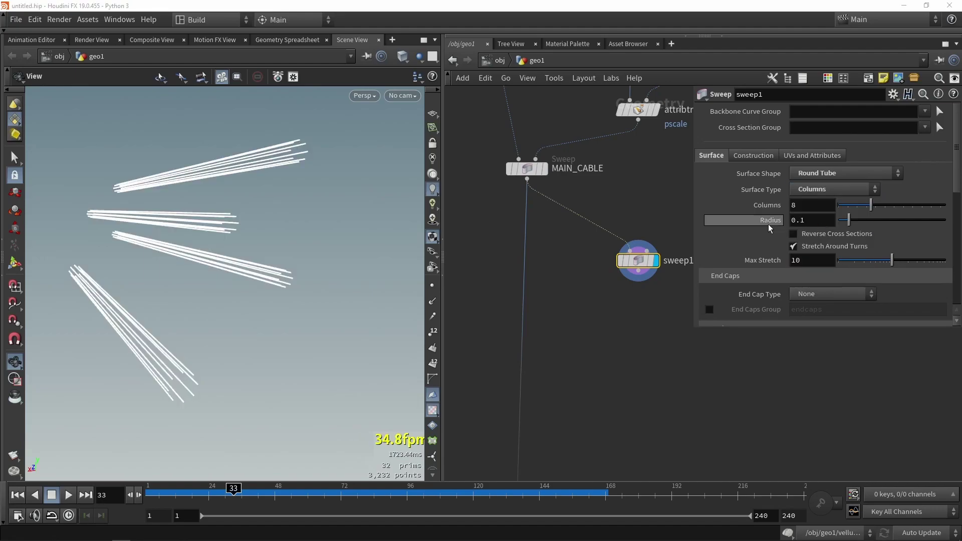
# Set the new Sweep node's Roll to 90 and Full Twists to 3.
pyautogui.scroll(-5, 232, 252)
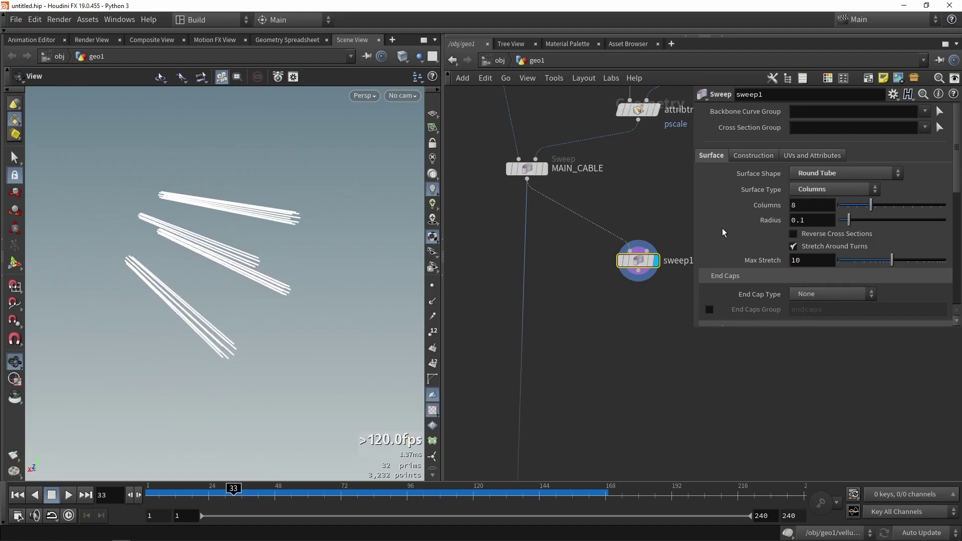
pyautogui.scroll(-10, 776, 220)
pyautogui.scroll(-3, 776, 218)
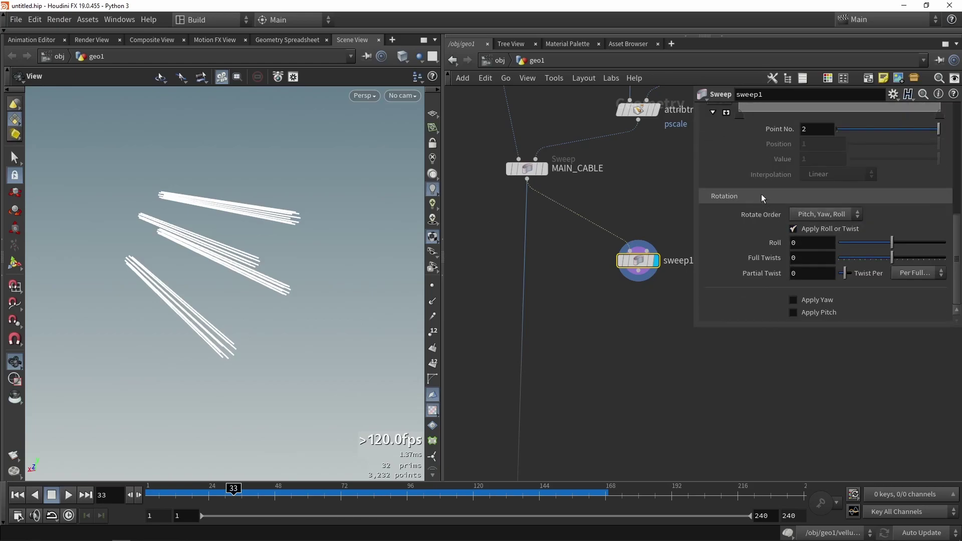
pyautogui.click(918, 243)
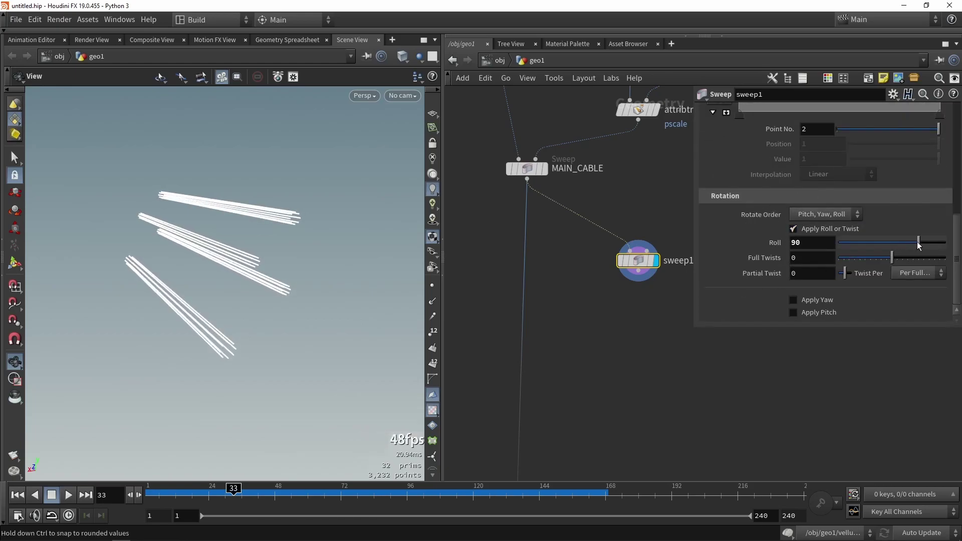
pyautogui.click(919, 258)
pyautogui.moveTo(916, 262); pyautogui.dragTo(907, 261)
pyautogui.moveTo(217, 264); pyautogui.dragTo(255, 242)
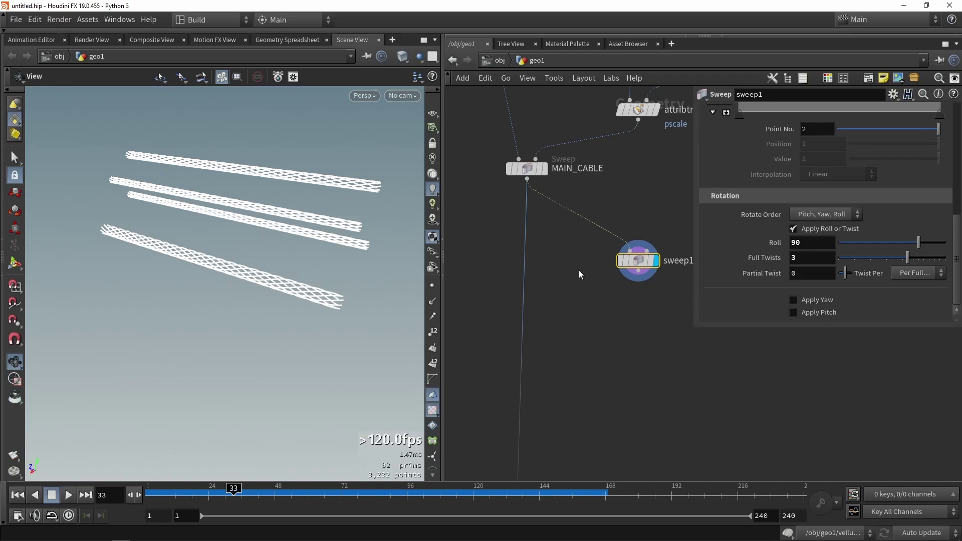
# Delete the twisted Round Tube Sweep node below MAIN_CABLE.
pyautogui.moveTo(648, 264); pyautogui.dragTo(633, 345)
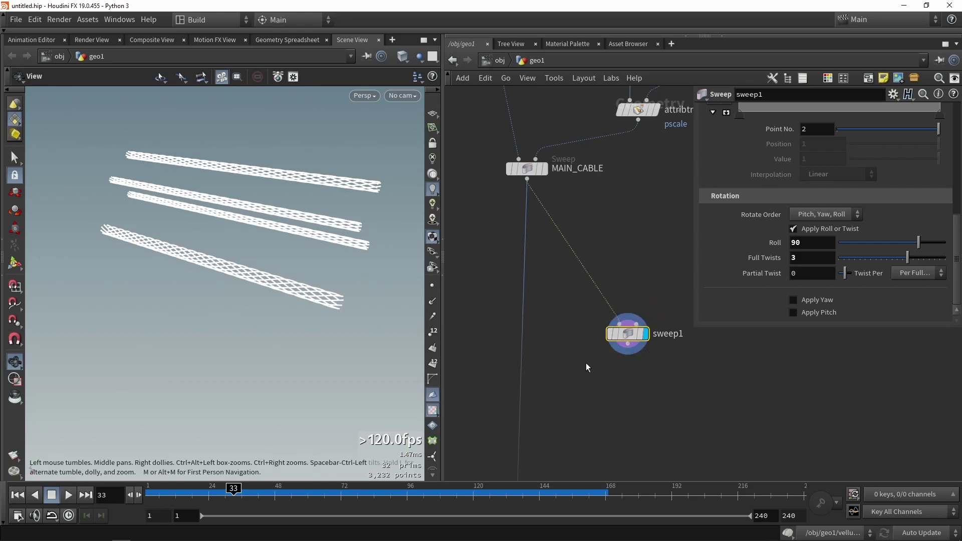
pyautogui.moveTo(583, 313); pyautogui.dragTo(636, 303)
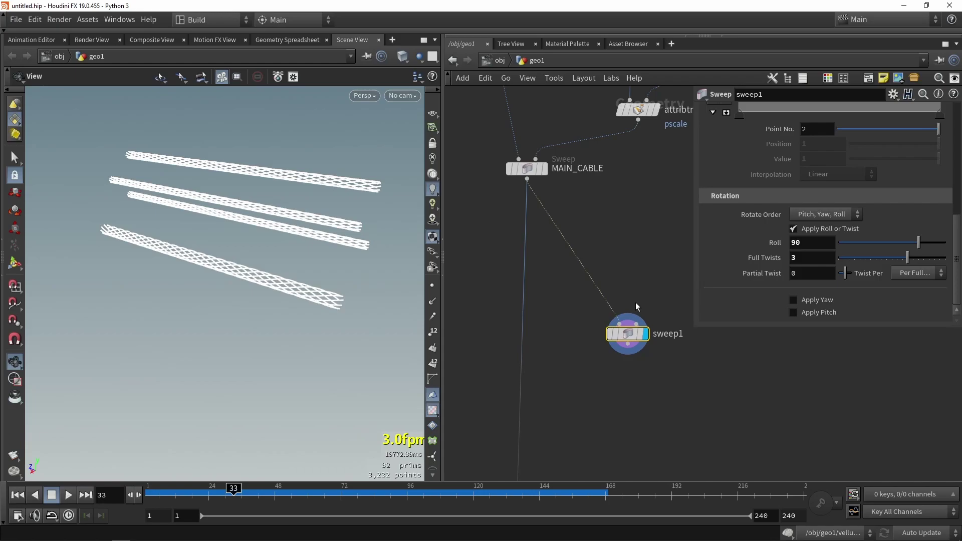
pyautogui.press('Delete')
# Add a Labs Random Selection node fed by MAIN_CABLE and display its output.
pyautogui.moveTo(695, 327); pyautogui.dragTo(819, 302)
pyautogui.press('Tab')
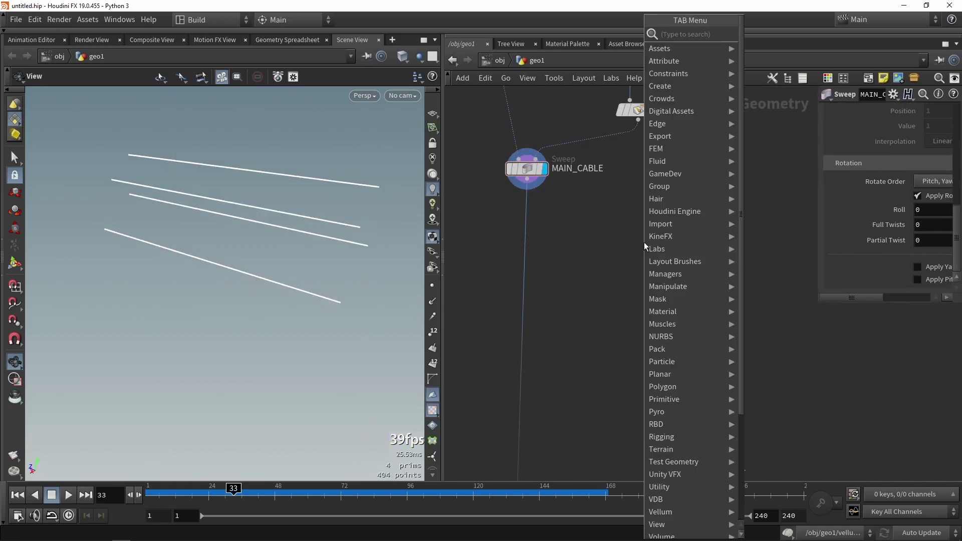
pyautogui.write('rand')
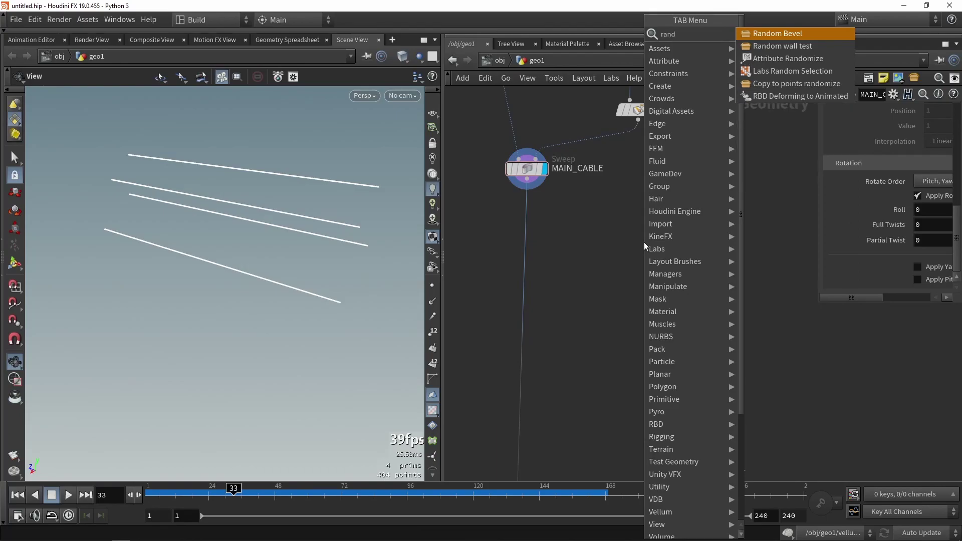
pyautogui.click(791, 71)
pyautogui.click(663, 270)
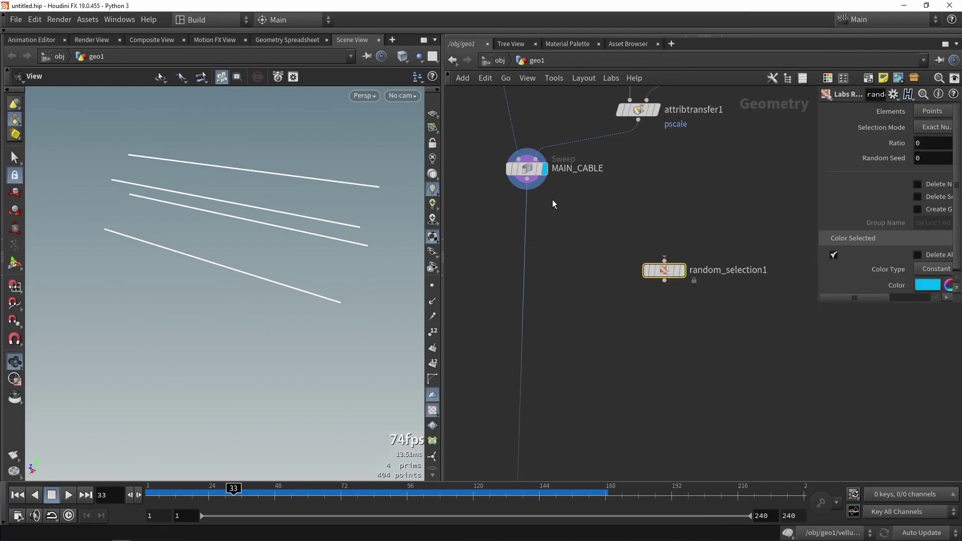
pyautogui.moveTo(529, 185); pyautogui.dragTo(646, 276)
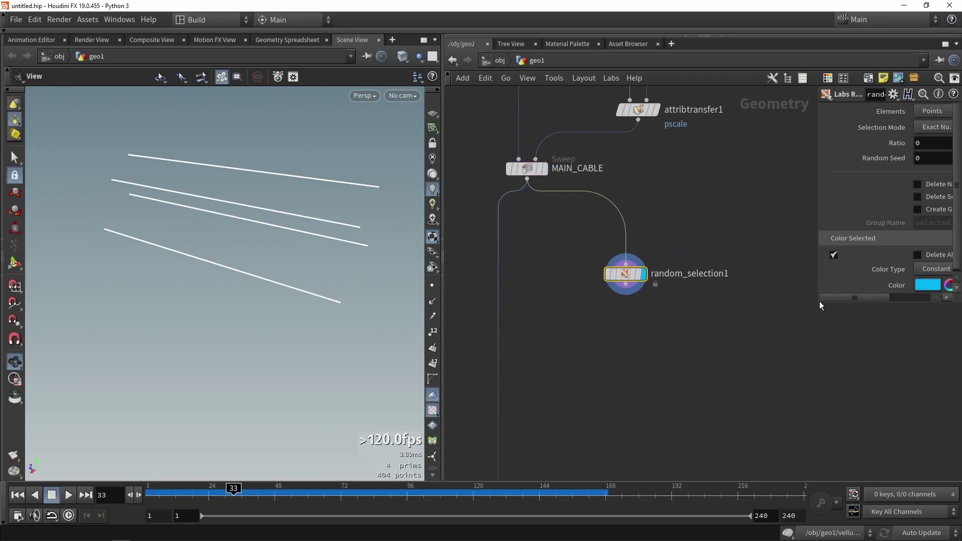
# Set the random selection to Primitives with a ratio of 0.362 and delete the selected primitives.
pyautogui.moveTo(818, 302); pyautogui.dragTo(691, 240)
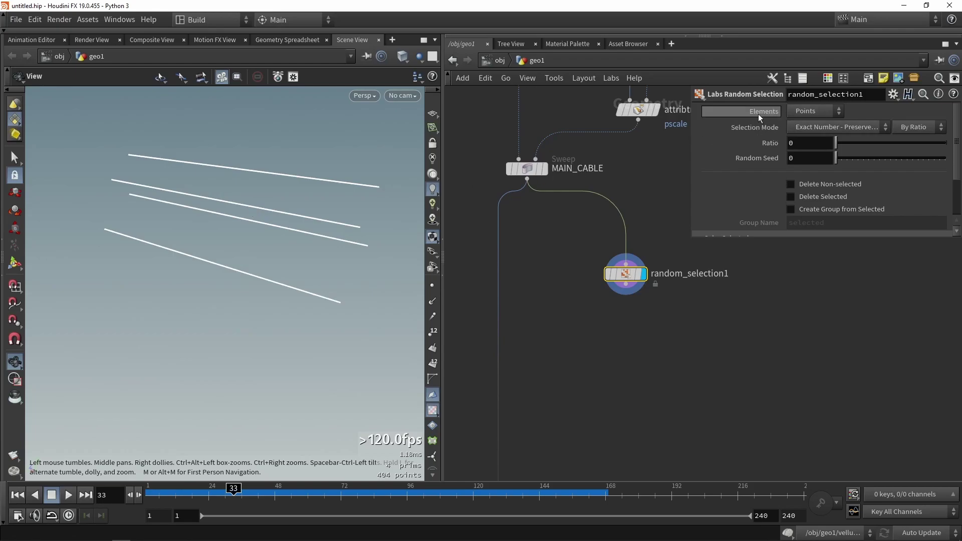
pyautogui.click(832, 111)
pyautogui.click(826, 128)
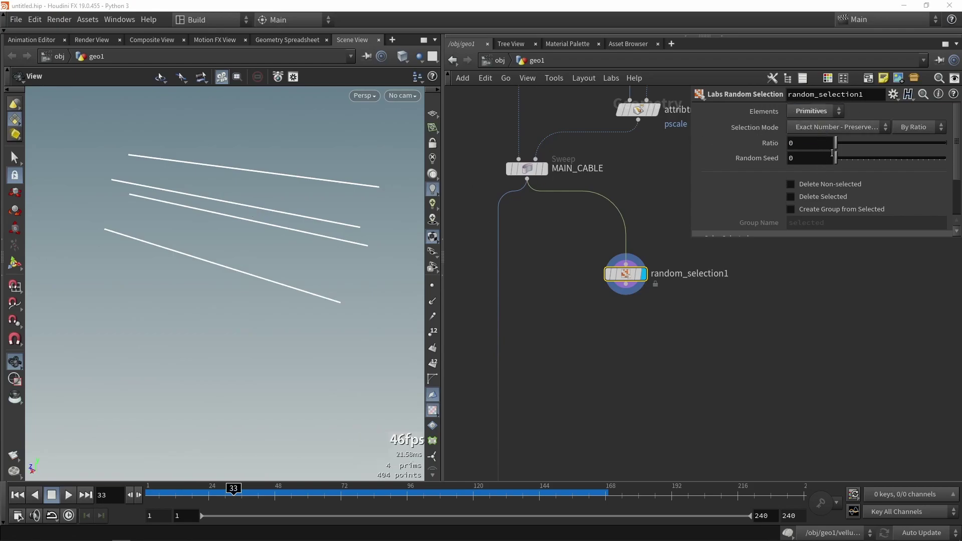
pyautogui.moveTo(837, 143); pyautogui.dragTo(903, 144)
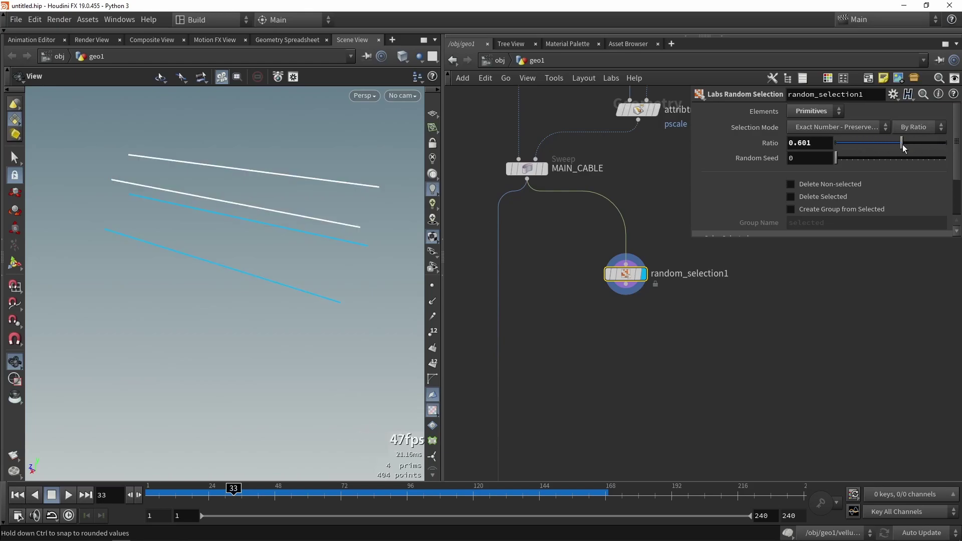
pyautogui.moveTo(903, 145); pyautogui.dragTo(876, 143)
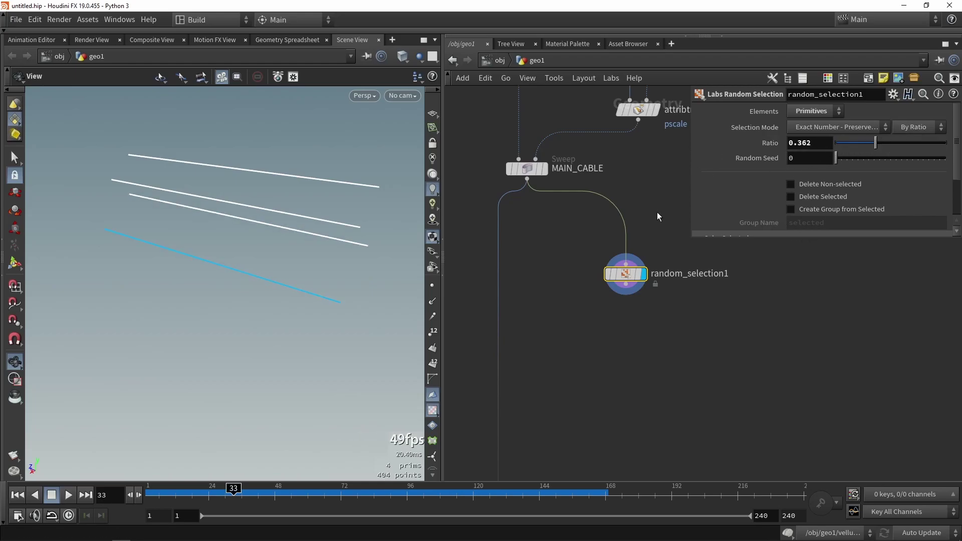
pyautogui.click(814, 199)
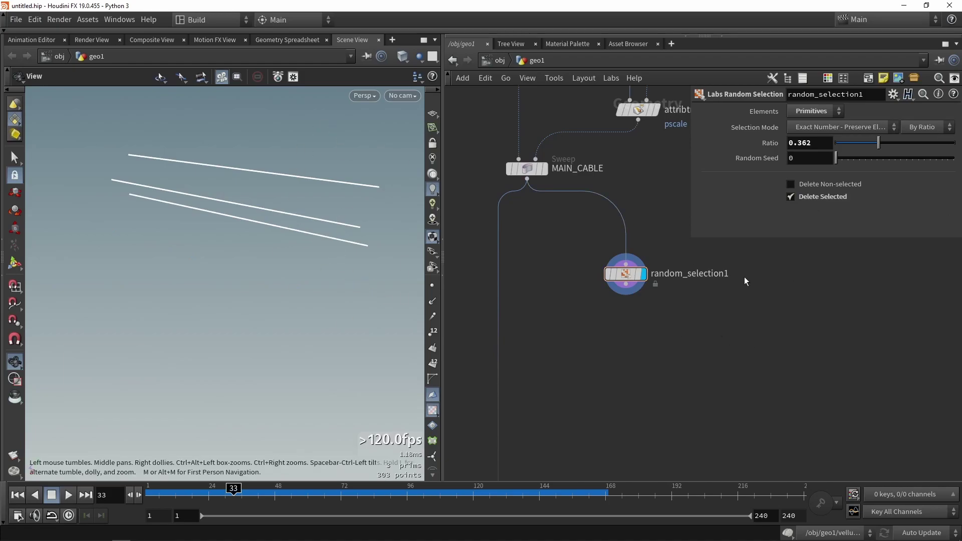
pyautogui.moveTo(693, 238); pyautogui.dragTo(755, 216)
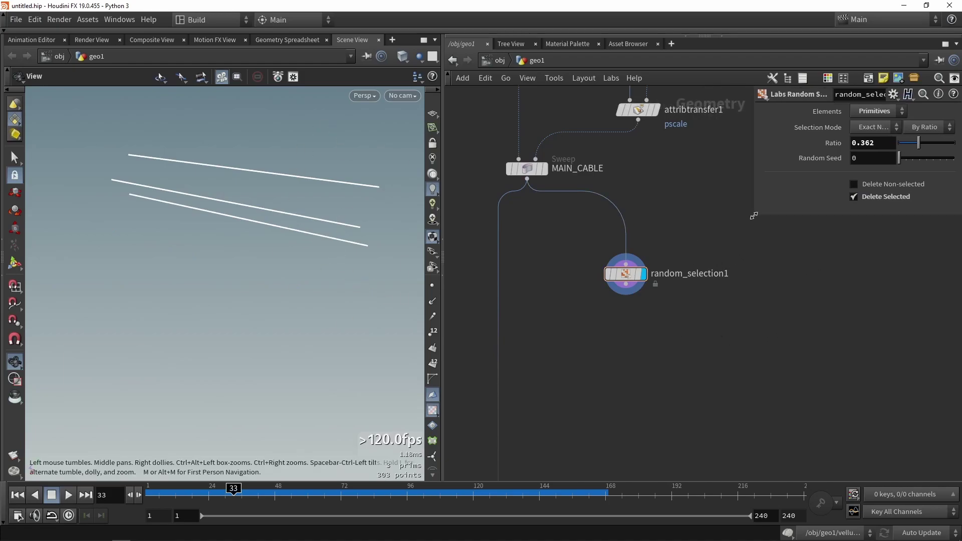
# Add a Resample node below random_selection1, feed it from the random selection and display its output.
pyautogui.moveTo(704, 335); pyautogui.dragTo(703, 308, button='middle')
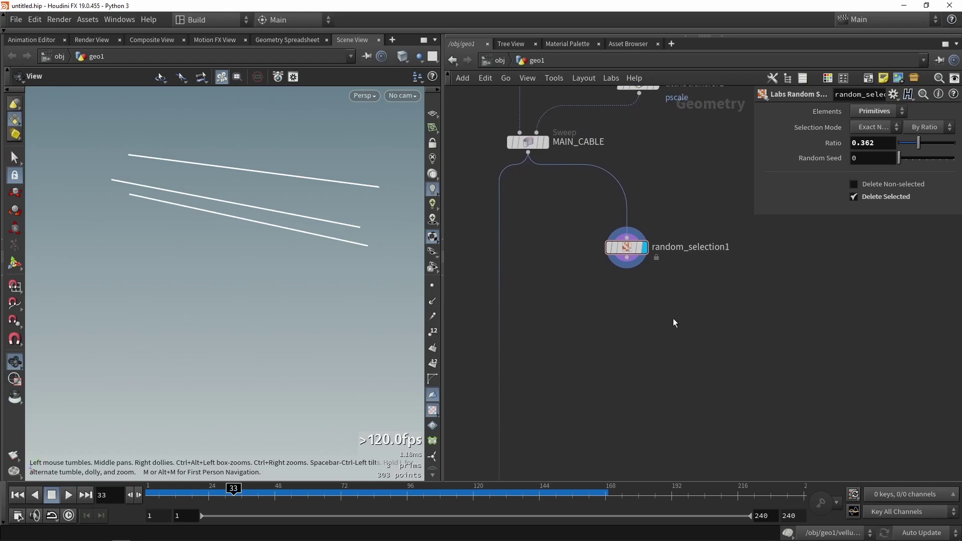
pyautogui.press('Tab')
pyautogui.write('resa')
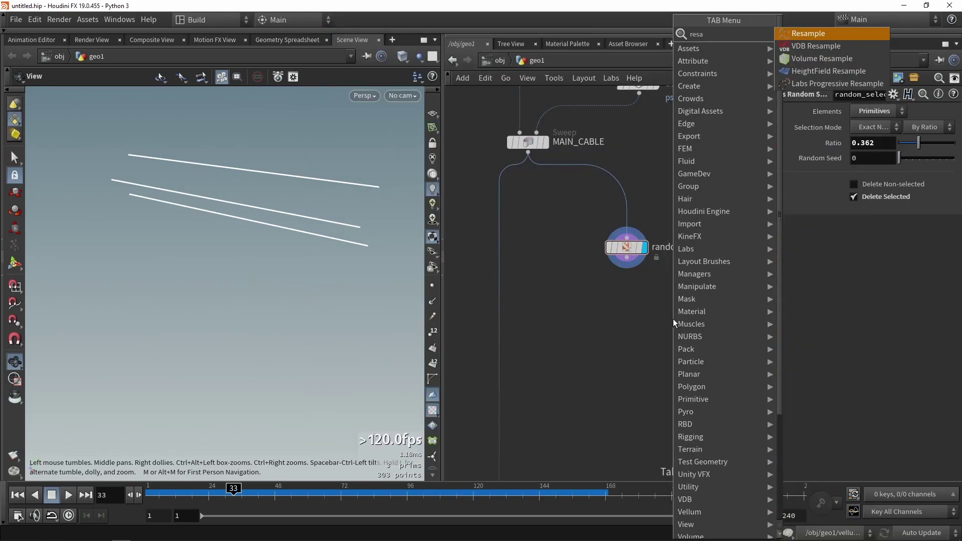
pyautogui.press('Return')
pyautogui.click(673, 319)
pyautogui.scroll(3, 667, 306)
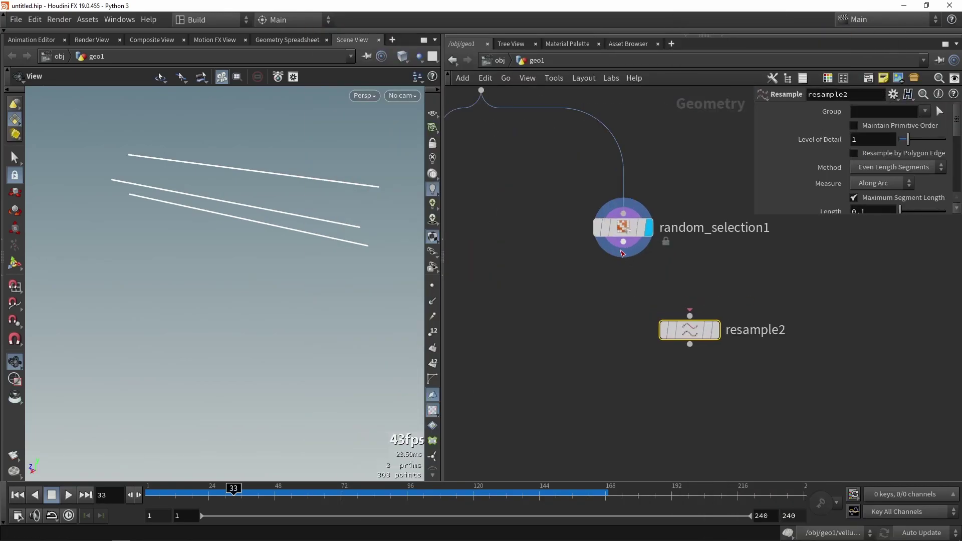
pyautogui.click(718, 330)
pyautogui.moveTo(694, 331); pyautogui.dragTo(626, 295)
pyautogui.moveTo(752, 216); pyautogui.dragTo(687, 253)
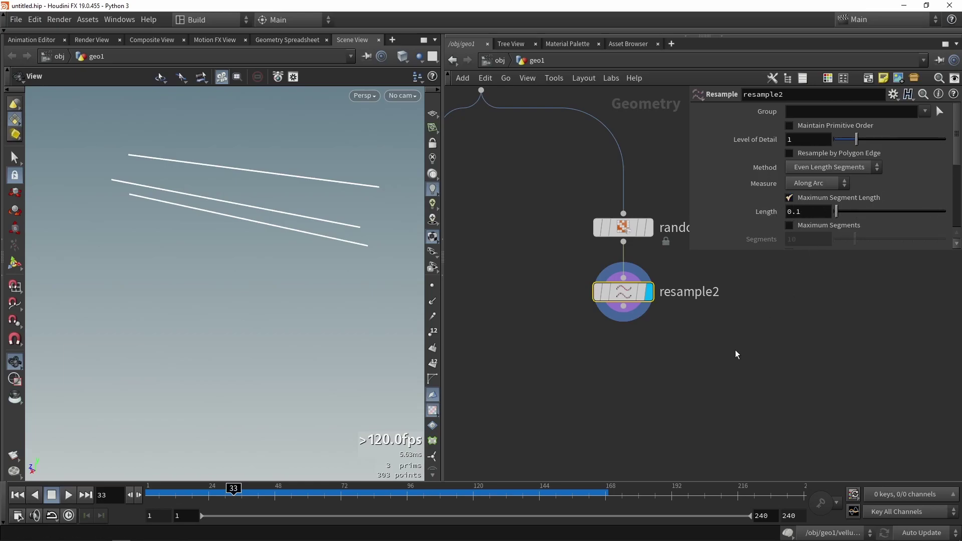
pyautogui.scroll(-2, 684, 361)
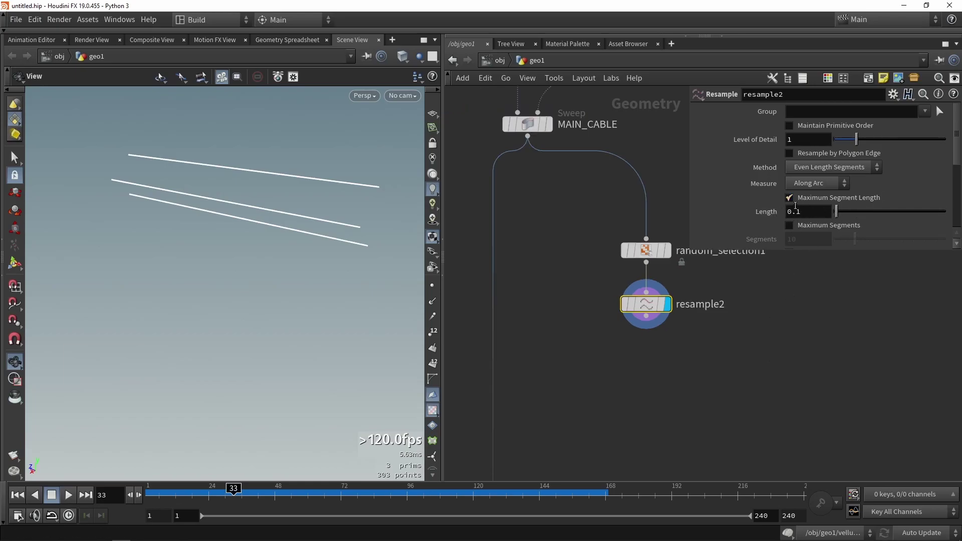
# Add a For-Each Number block fed by the resampled curves and move its end node down to make room inside the loop.
pyautogui.moveTo(639, 351); pyautogui.dragTo(580, 301, button='middle')
pyautogui.scroll(1, 575, 323)
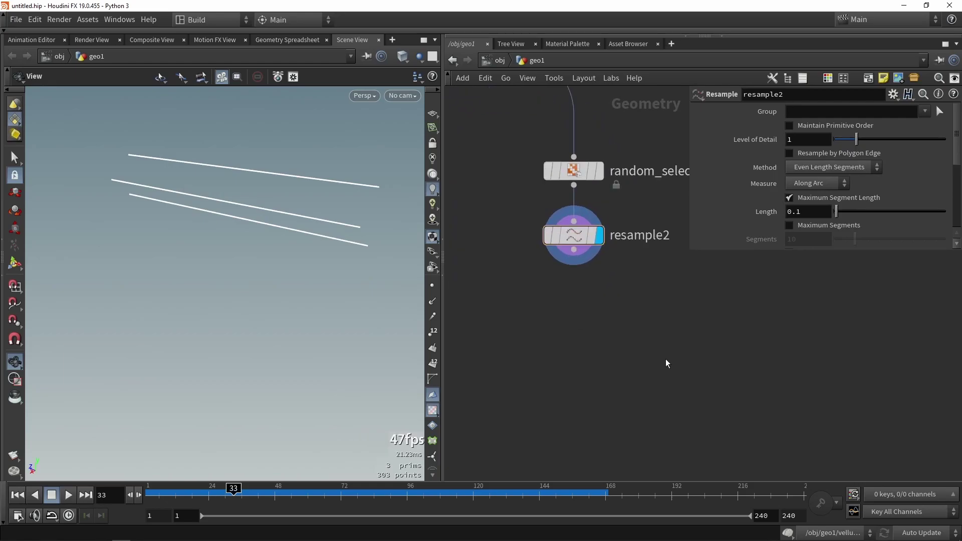
pyautogui.press('Tab')
pyautogui.write('for')
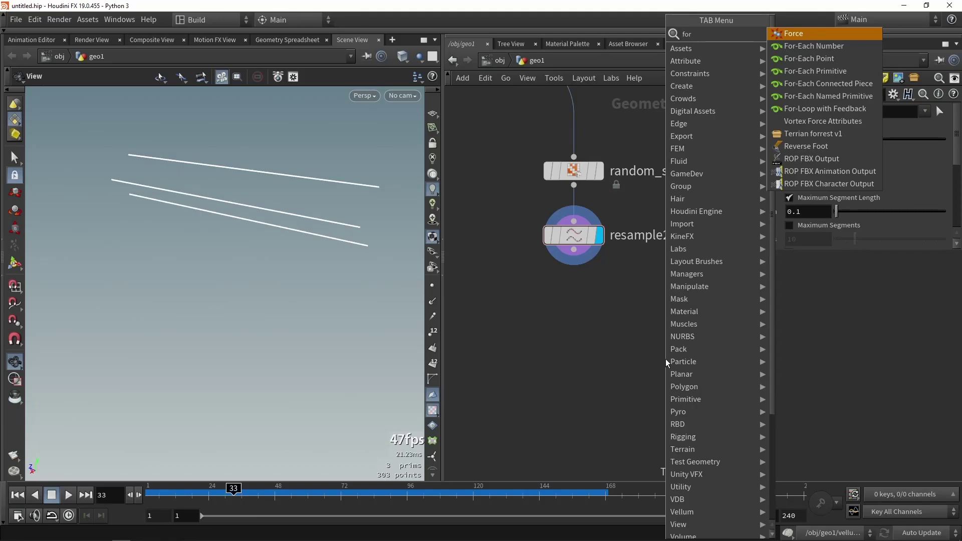
pyautogui.click(829, 46)
pyautogui.click(582, 295)
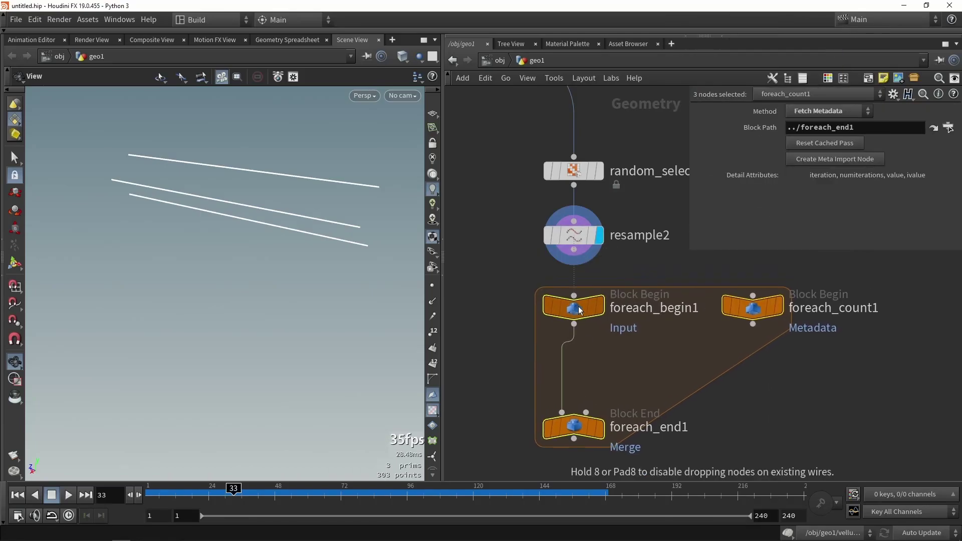
pyautogui.moveTo(579, 310); pyautogui.dragTo(579, 319)
pyautogui.click(588, 263)
pyautogui.moveTo(574, 249); pyautogui.dragTo(574, 303)
pyautogui.moveTo(621, 268); pyautogui.dragTo(608, 182, button='middle')
pyautogui.scroll(-2, 607, 181)
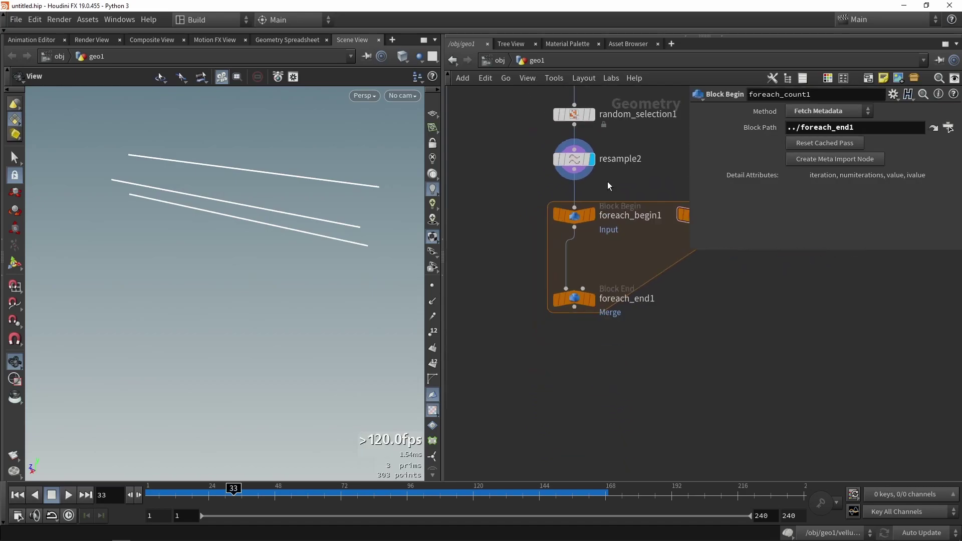
pyautogui.moveTo(587, 279); pyautogui.dragTo(588, 381)
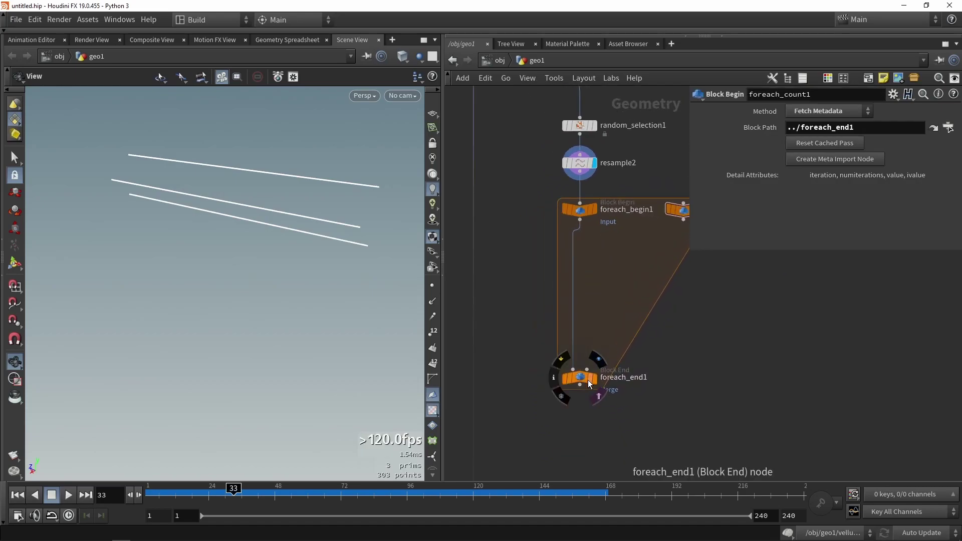
# Display the for-each block's end node and set its Iterations to 2.
pyautogui.click(585, 379)
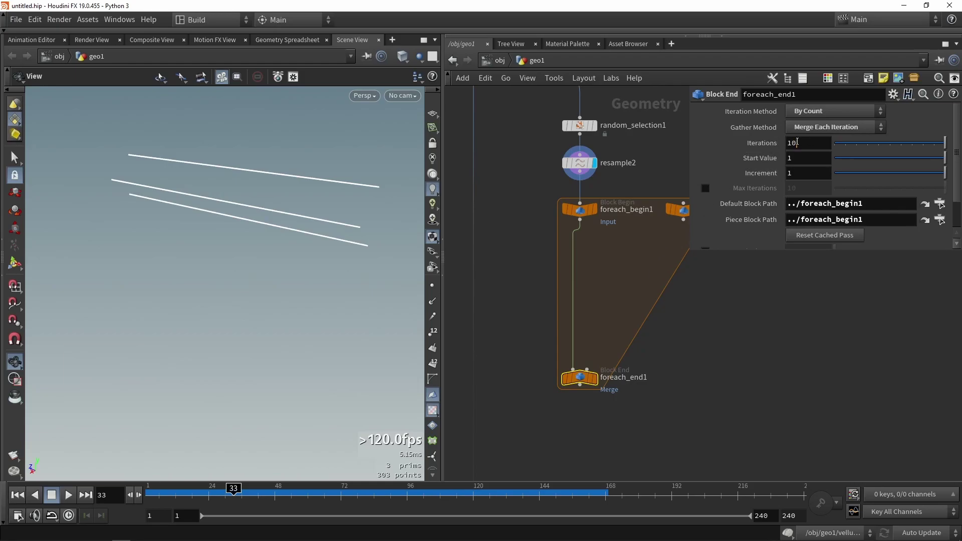
pyautogui.moveTo(798, 142); pyautogui.dragTo(778, 146)
pyautogui.click(798, 144)
pyautogui.click(595, 377)
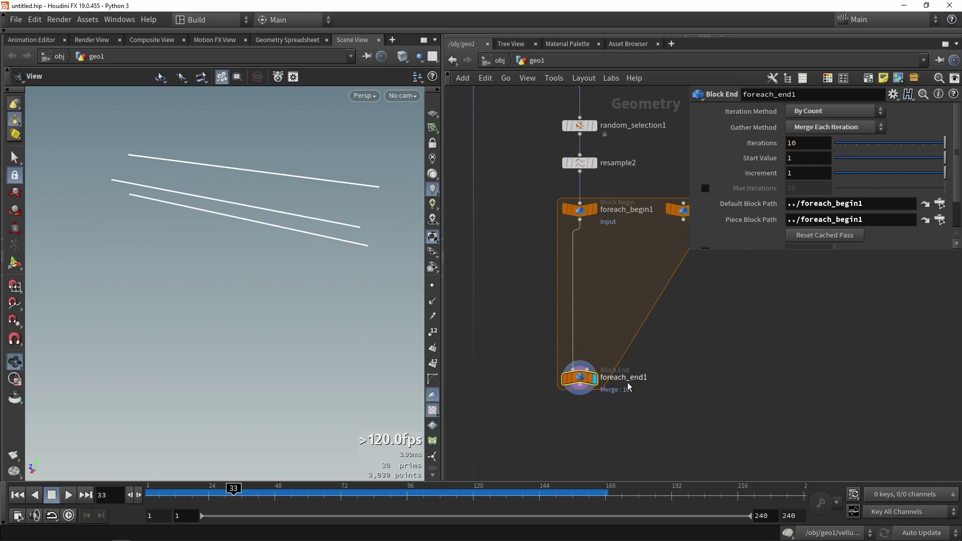
pyautogui.scroll(3, 624, 401)
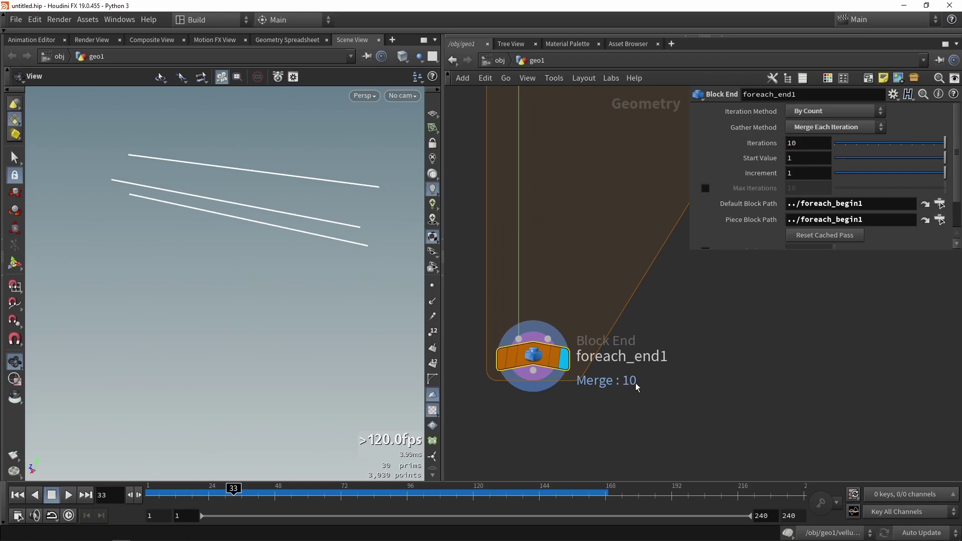
pyautogui.doubleClick(804, 139)
pyautogui.write('1')
pyautogui.press('Return')
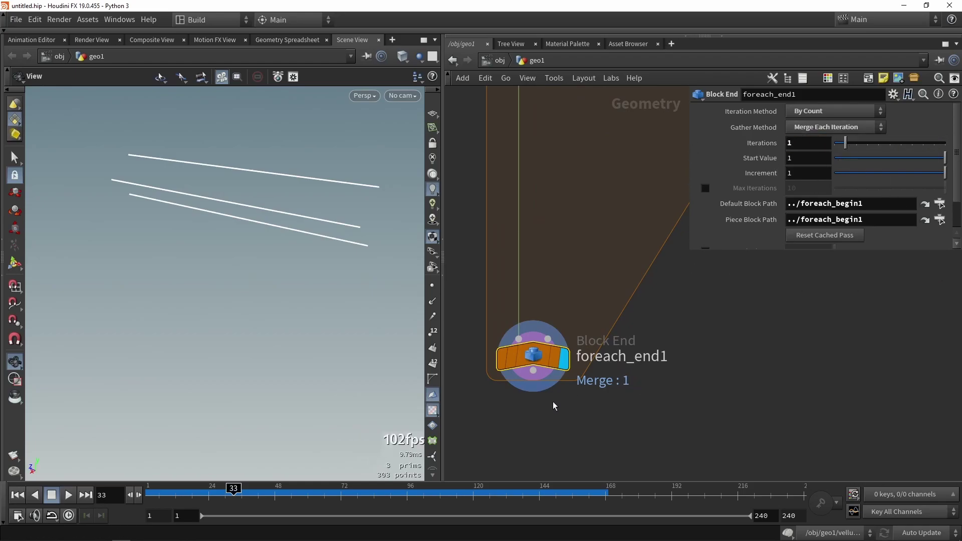
pyautogui.moveTo(846, 144); pyautogui.dragTo(857, 144)
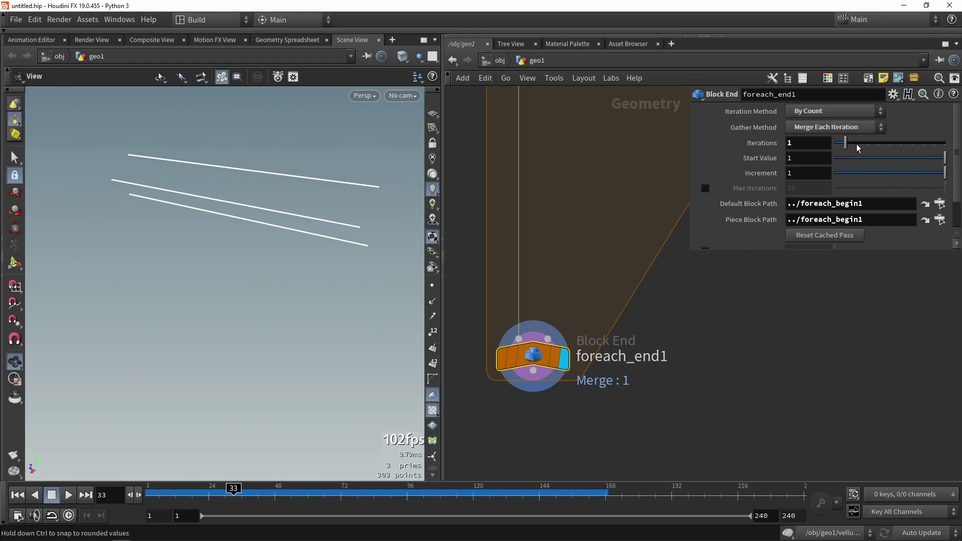
pyautogui.scroll(-3, 691, 356)
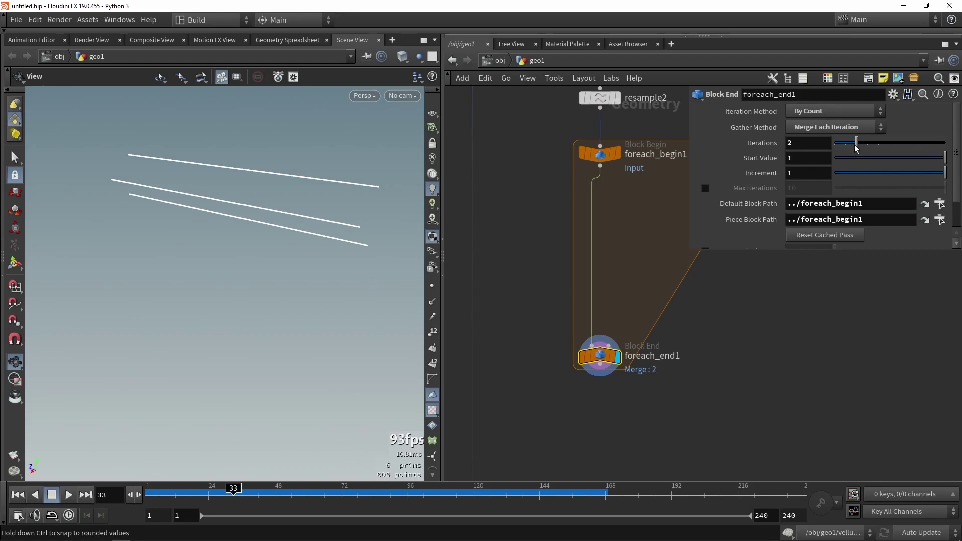
# Add a Sweep node inside the for-each loop, feed its backbone input from foreach_begin1 and display it.
pyautogui.scroll(-2, 565, 292)
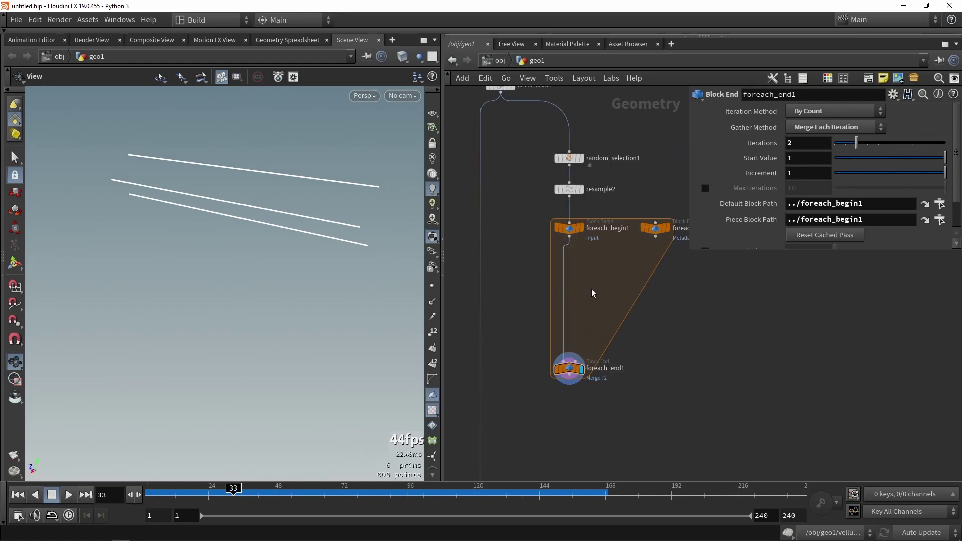
pyautogui.press('Tab')
pyautogui.write('swe')
pyautogui.press('Return')
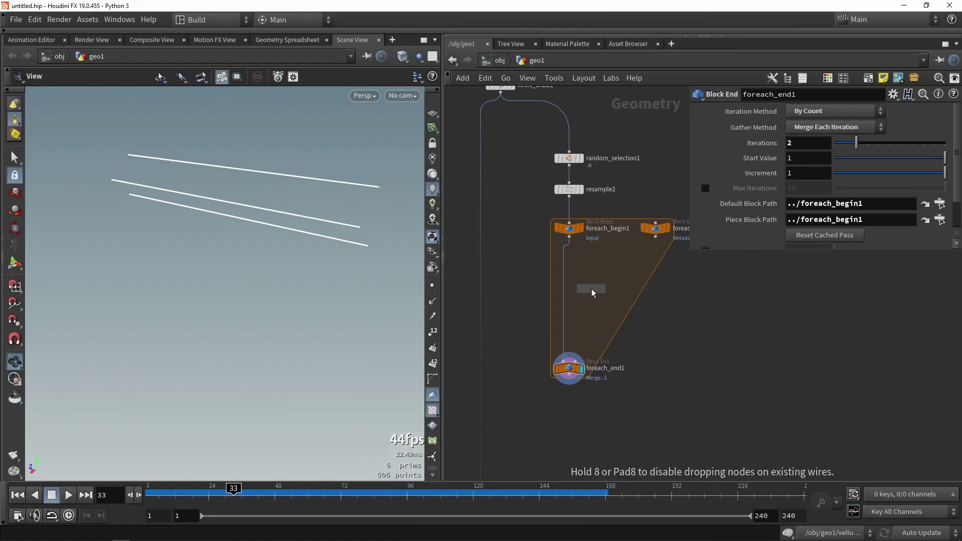
pyautogui.click(591, 288)
pyautogui.scroll(3, 592, 288)
pyautogui.moveTo(570, 267); pyautogui.dragTo(583, 280)
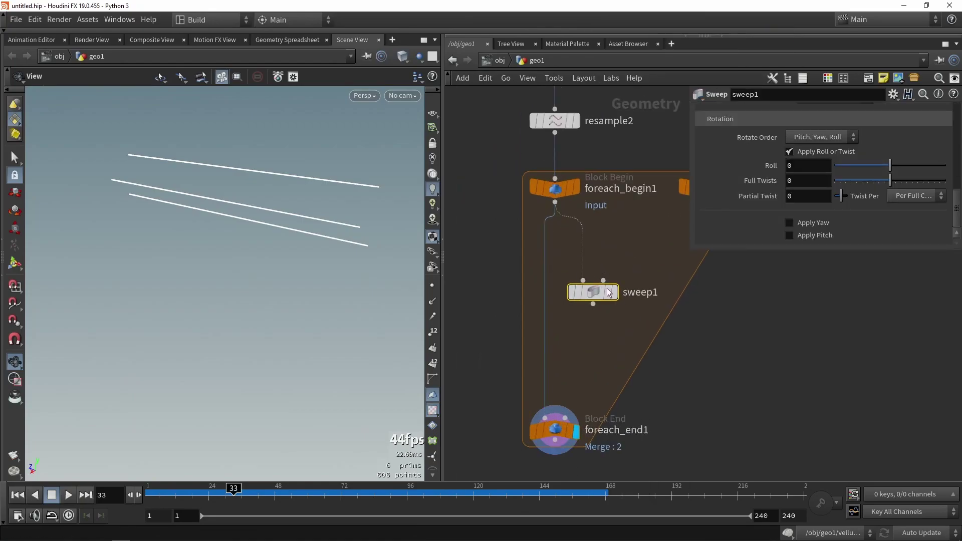
pyautogui.click(615, 293)
pyautogui.scroll(10, 827, 165)
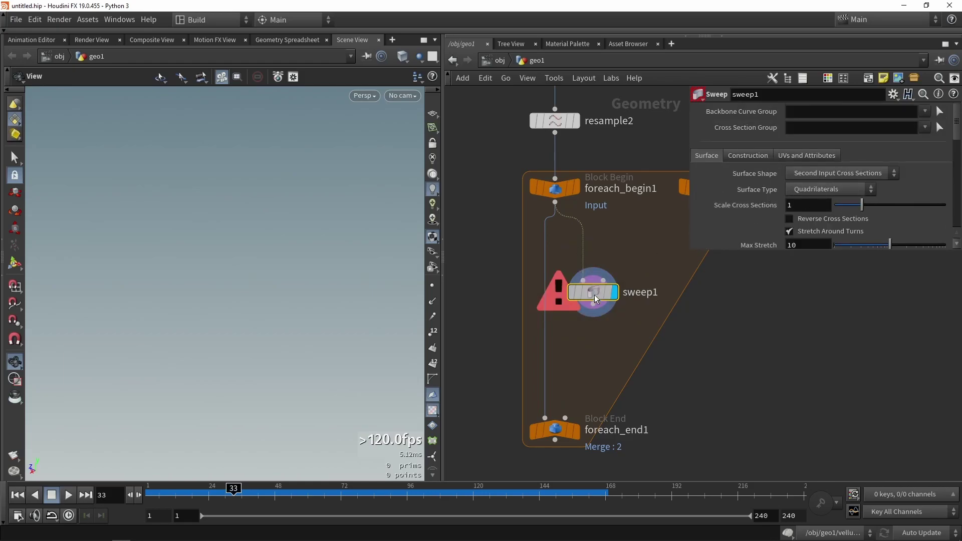
# Add a Circle node inside the loop and connect it to the sweep's cross-section input.
pyautogui.moveTo(595, 299); pyautogui.dragTo(599, 348)
pyautogui.press('Tab')
pyautogui.write('cir')
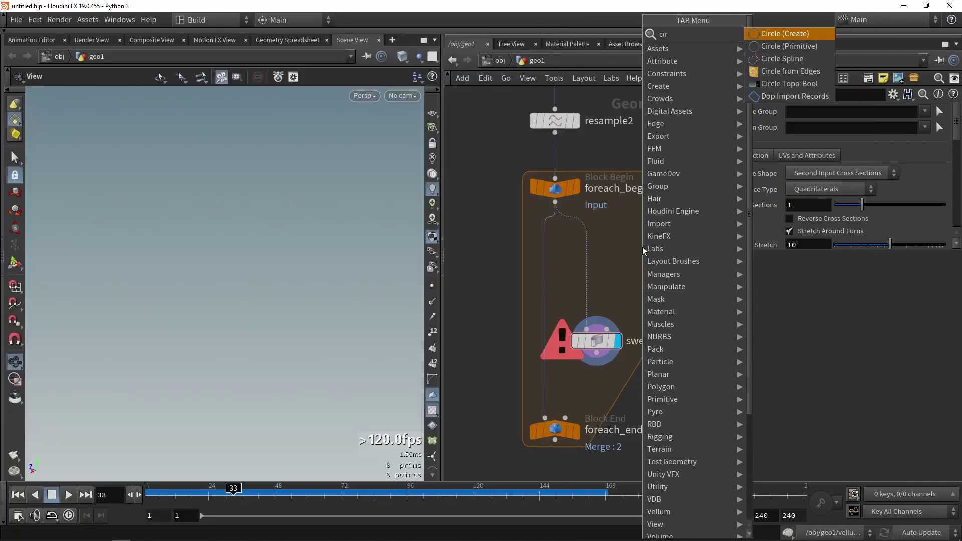
pyautogui.press('Return')
pyautogui.click(643, 247)
pyautogui.scroll(3, 643, 247)
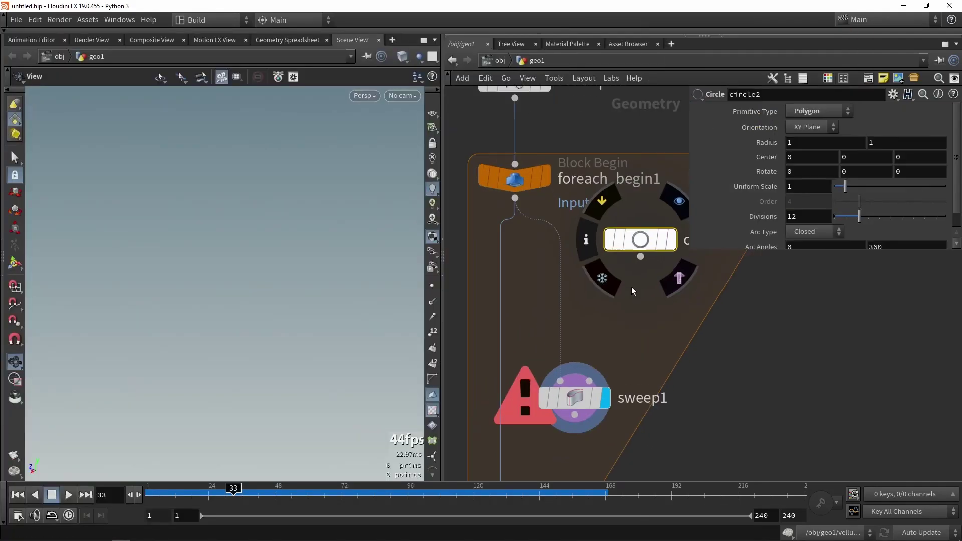
pyautogui.scroll(-2, 631, 290)
pyautogui.moveTo(639, 261); pyautogui.dragTo(596, 364)
pyautogui.click(588, 377)
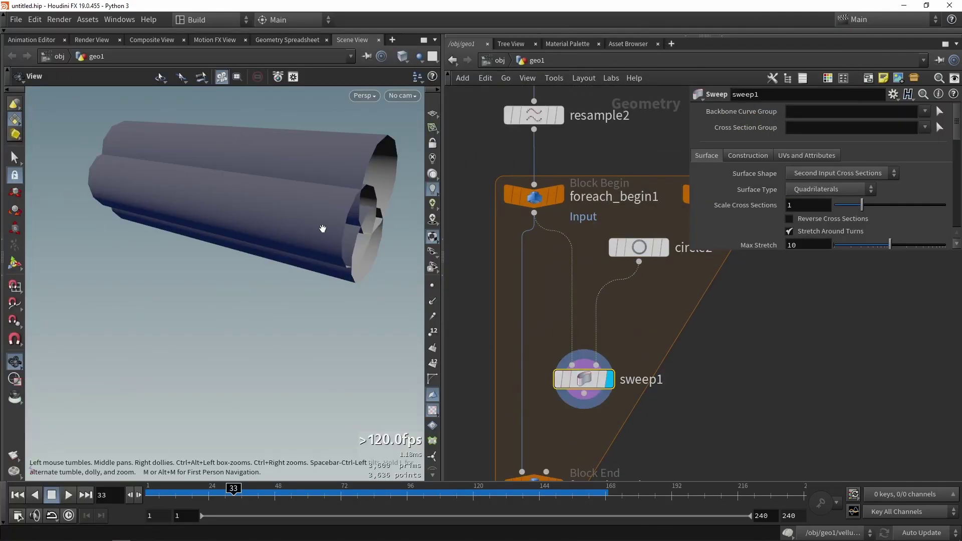
# Set the cross-section circle's Divisions to 1.
pyautogui.moveTo(322, 228); pyautogui.dragTo(283, 228)
pyautogui.click(643, 248)
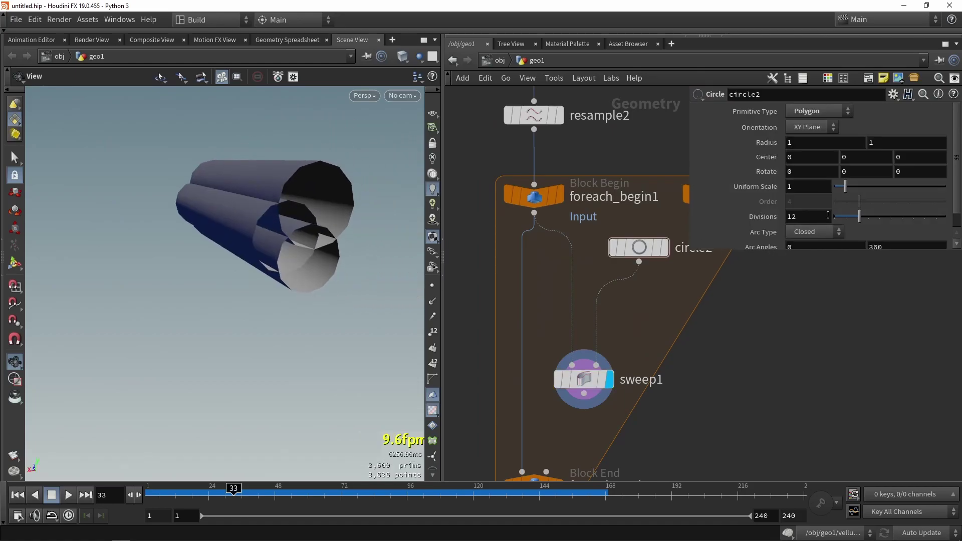
pyautogui.moveTo(856, 216); pyautogui.dragTo(825, 216)
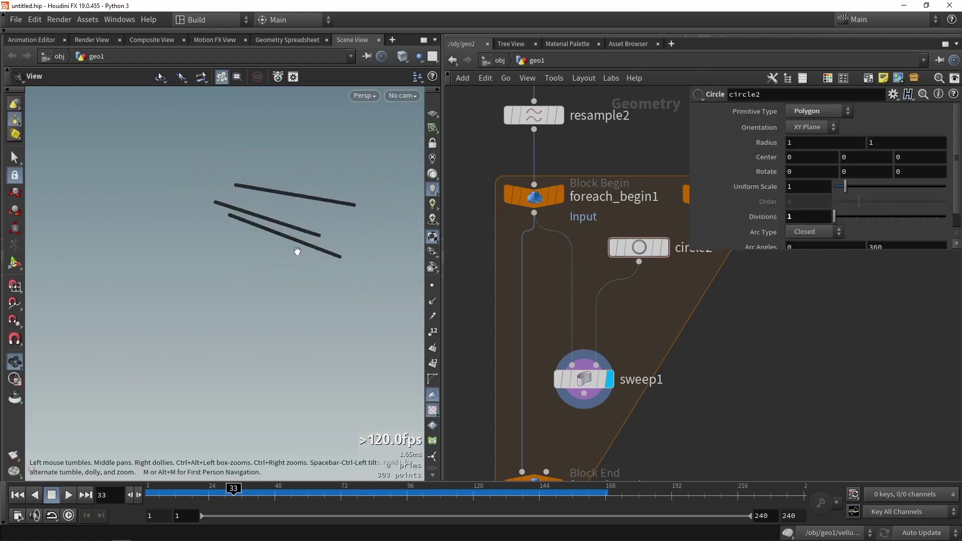
pyautogui.scroll(3, 300, 232)
pyautogui.moveTo(290, 259); pyautogui.dragTo(288, 292)
pyautogui.scroll(4, 329, 206)
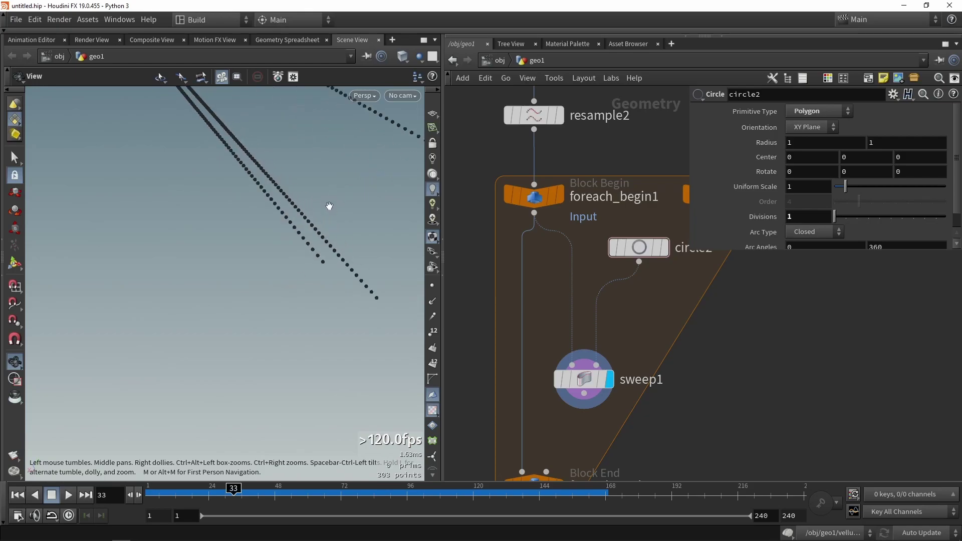
pyautogui.scroll(-3, 344, 262)
# Set the loop sweep's Full Twists to 5, keeping Roll at 0.
pyautogui.click(581, 379)
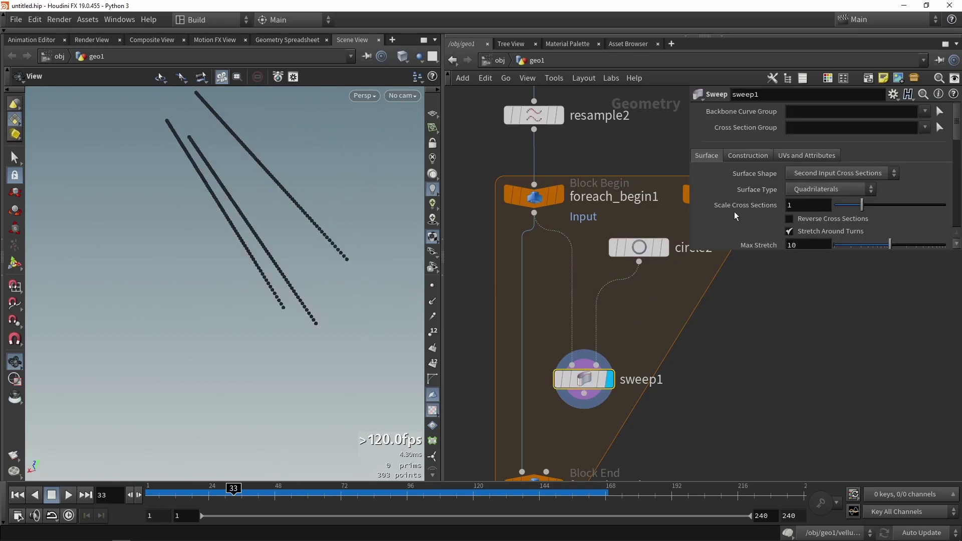
pyautogui.scroll(-8, 735, 211)
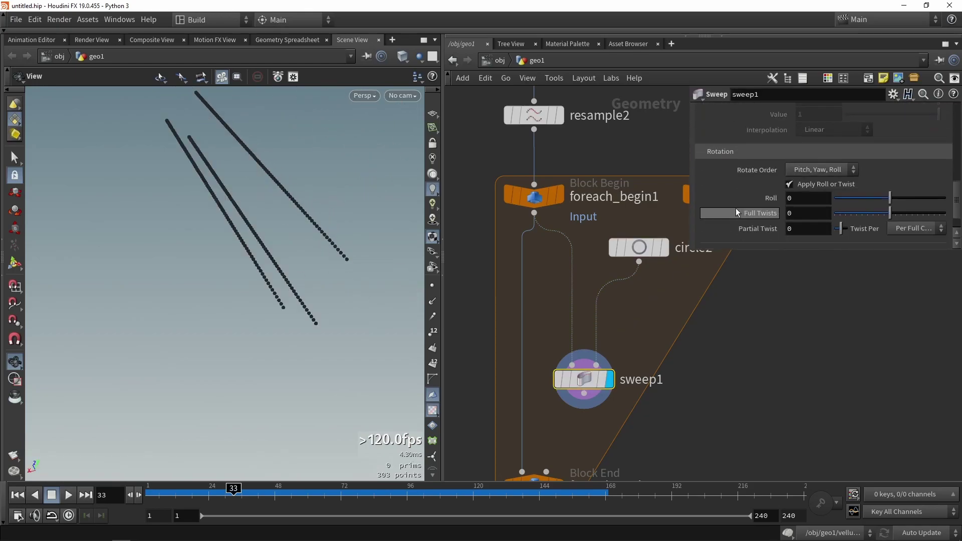
pyautogui.moveTo(890, 198); pyautogui.dragTo(918, 213)
pyautogui.keyDown('ctrl'); pyautogui.middleClick(809, 195); pyautogui.keyUp('ctrl')
pyautogui.moveTo(225, 220)
pyautogui.mouseDown()
pyautogui.moveTo(197, 227)
pyautogui.moveTo(301, 200)
pyautogui.moveTo(362, 201)
pyautogui.moveTo(254, 217)
pyautogui.moveTo(317, 221)
pyautogui.moveTo(297, 253)
pyautogui.moveTo(254, 256)
pyautogui.moveTo(221, 170)
pyautogui.moveTo(156, 191)
pyautogui.mouseUp()
pyautogui.press('w')
pyautogui.hotkey('ctrl', 'z')
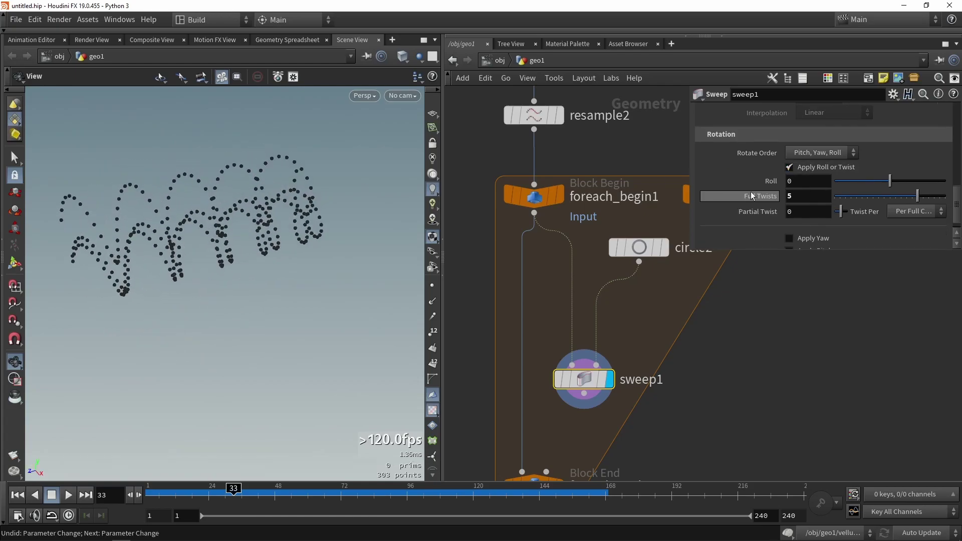
# Set the sweep's Scale Cross Sections to 0.27 and check the spiral points from another angle.
pyautogui.scroll(3, 751, 195)
pyautogui.scroll(5, 751, 191)
pyautogui.moveTo(858, 187); pyautogui.dragTo(842, 185)
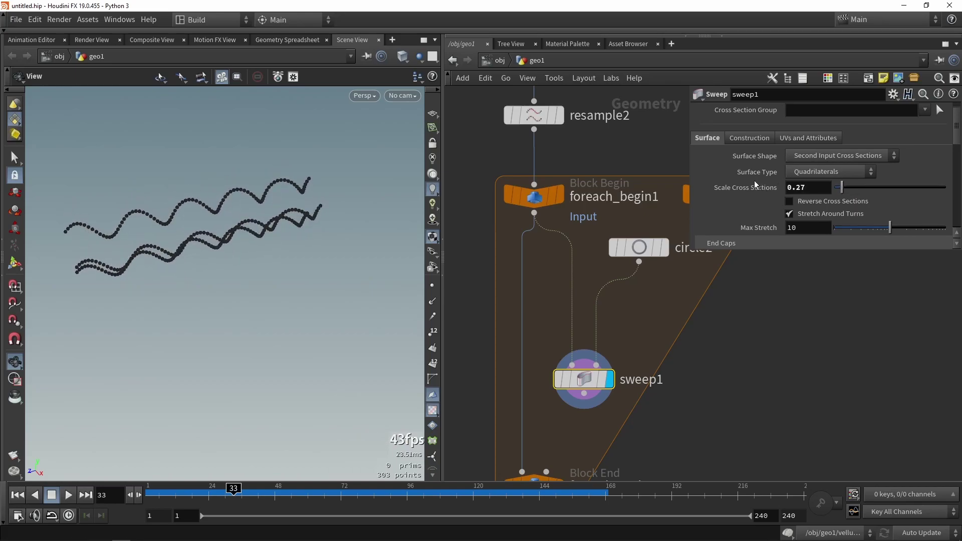
pyautogui.moveTo(272, 217); pyautogui.dragTo(314, 224)
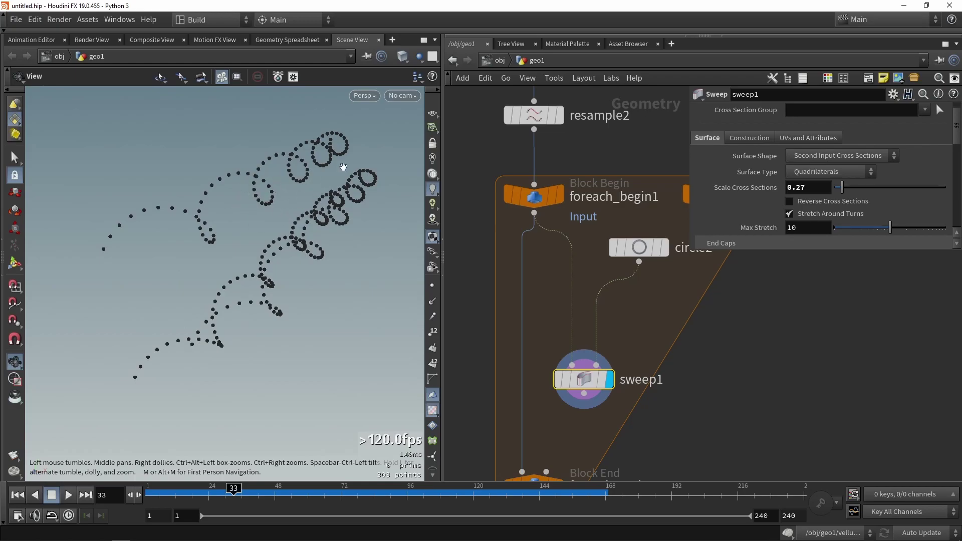
pyautogui.scroll(5, 242, 211)
pyautogui.scroll(-4, 244, 211)
pyautogui.scroll(1, 243, 211)
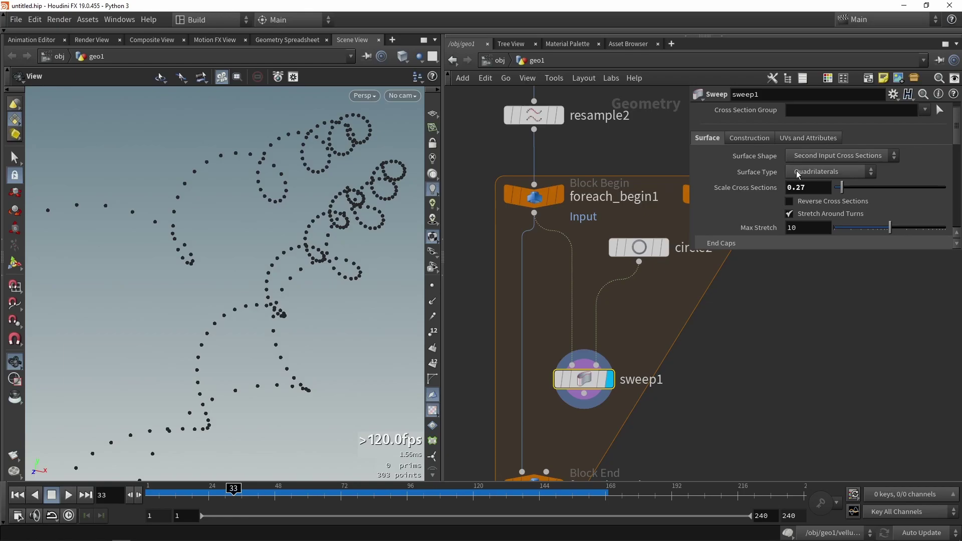
# Change the sweep's Surface Type to Columns and inspect the spiral curves.
pyautogui.click(830, 171)
pyautogui.click(822, 209)
pyautogui.scroll(-4, 279, 235)
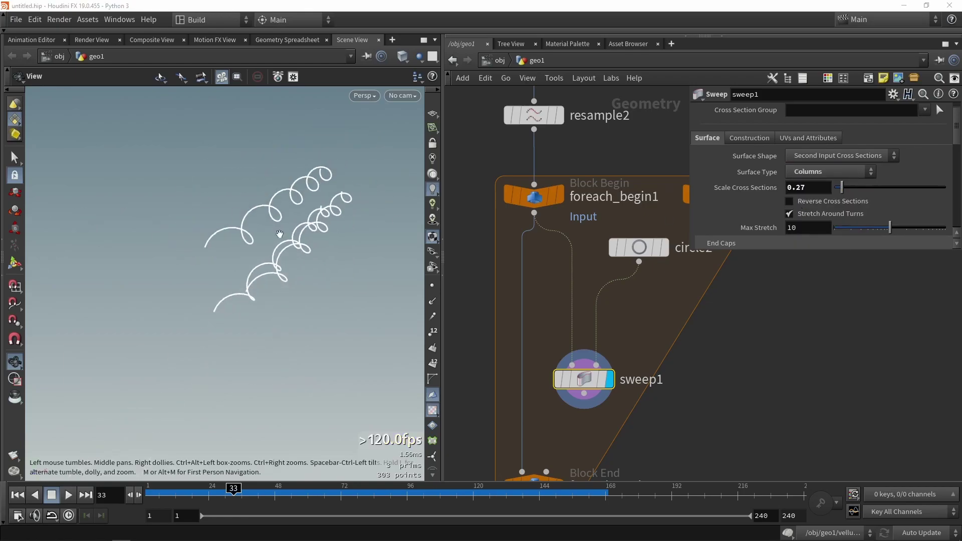
pyautogui.moveTo(280, 234); pyautogui.dragTo(260, 245)
pyautogui.scroll(5, 296, 255)
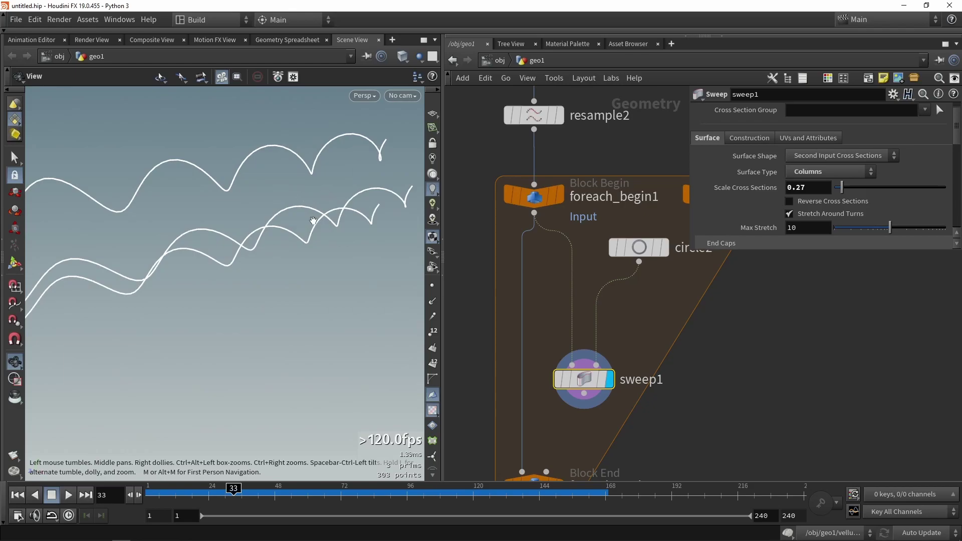
pyautogui.moveTo(279, 230); pyautogui.dragTo(411, 269)
pyautogui.moveTo(659, 337); pyautogui.dragTo(638, 251, button='middle')
pyautogui.scroll(-3, 634, 241)
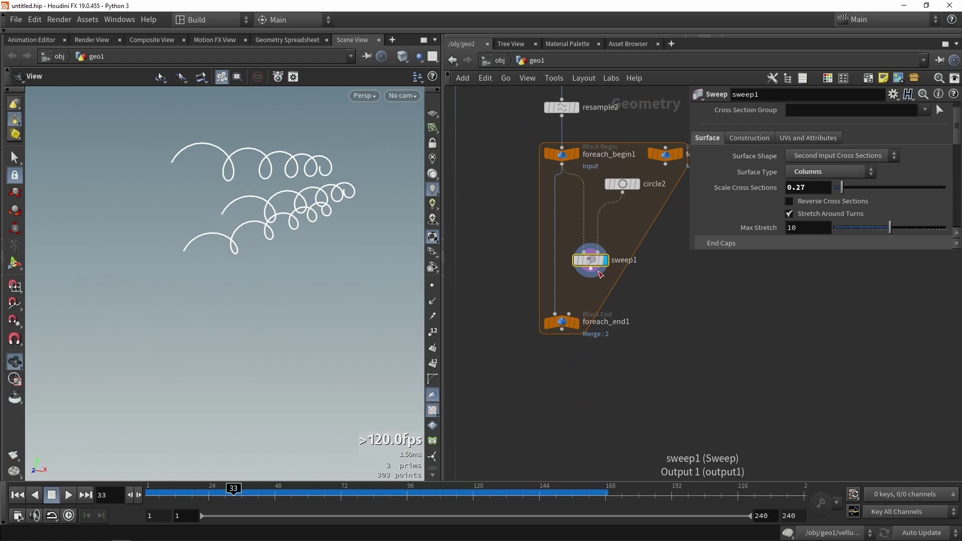
# Connect the loop sweep's output to the for-each end block and display the loop's result with 2 iterations.
pyautogui.moveTo(600, 274); pyautogui.dragTo(564, 323)
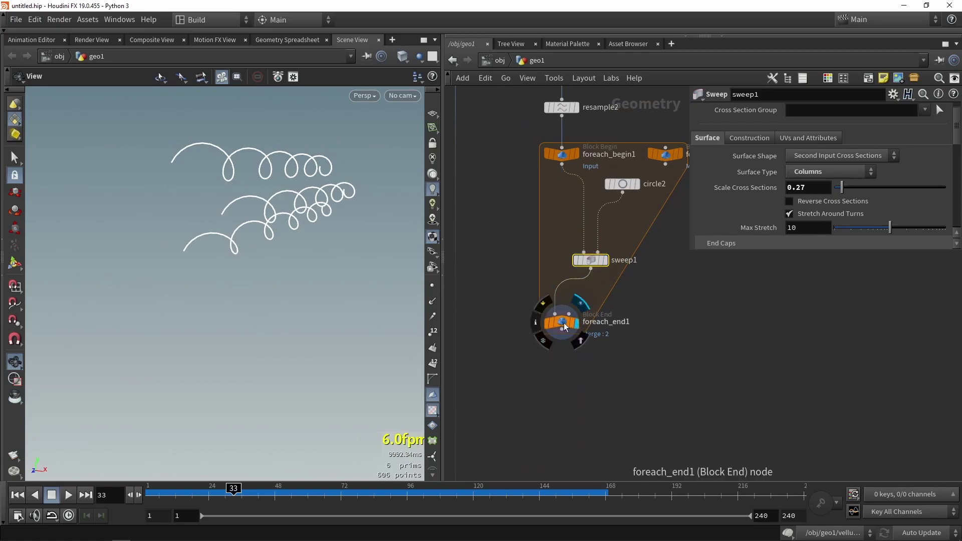
pyautogui.click(564, 323)
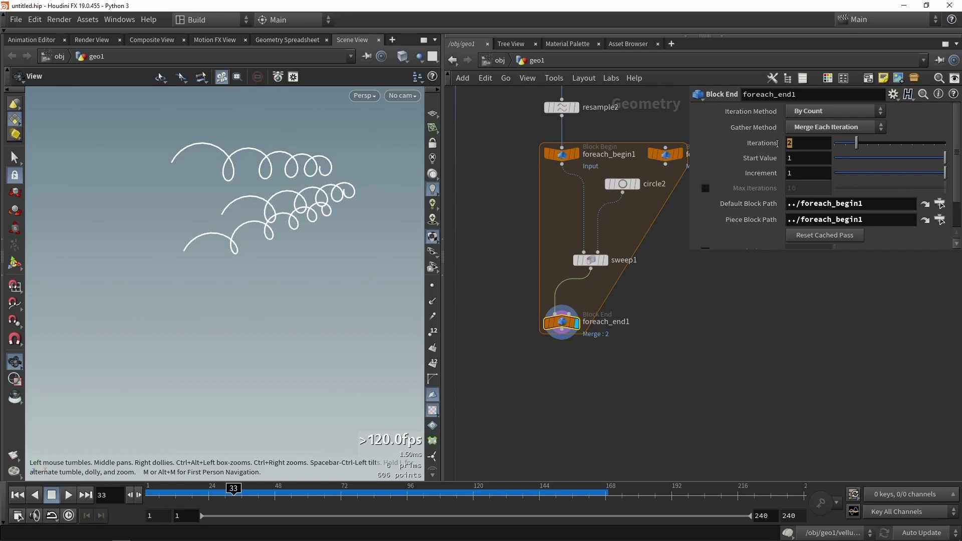
pyautogui.press('Return')
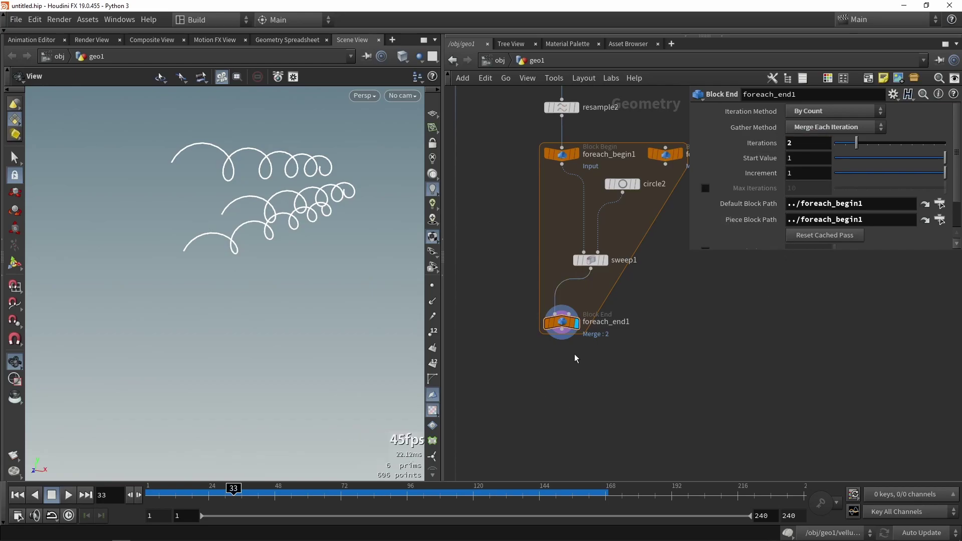
# Compare the loop's geometry info at 1 iteration and at 2 iterations, leaving Iterations at 2, and inspect the spirals.
pyautogui.middleClick(563, 323)
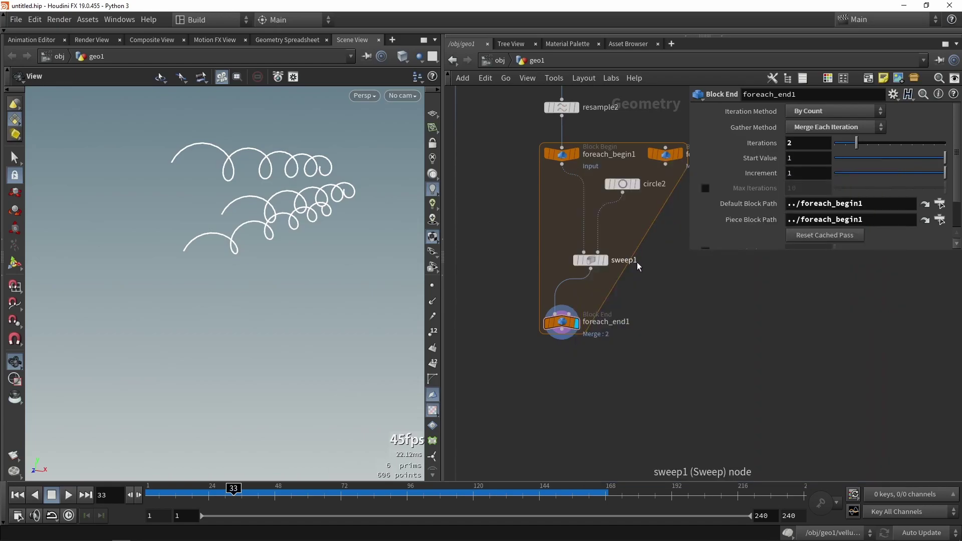
pyautogui.moveTo(857, 143); pyautogui.dragTo(845, 143)
pyautogui.middleClick(563, 323)
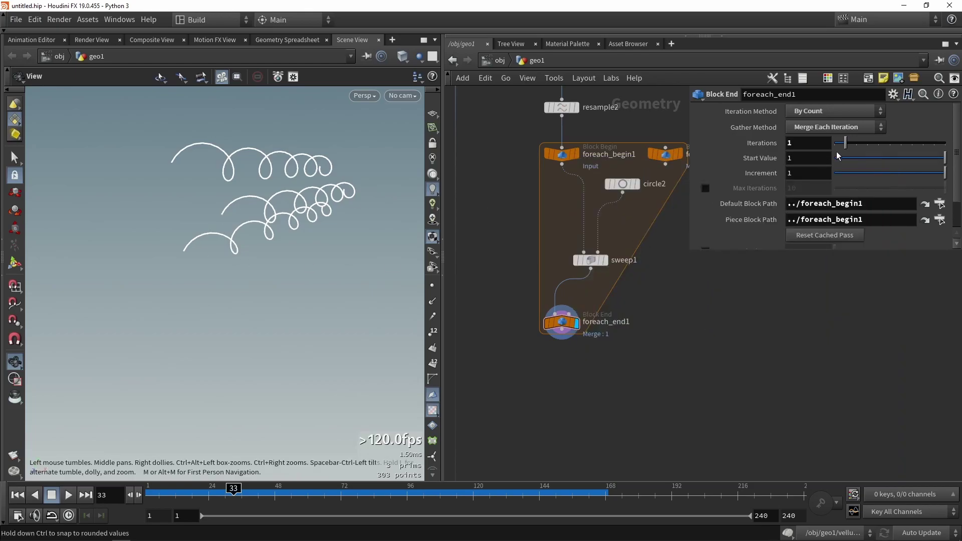
pyautogui.moveTo(845, 143); pyautogui.dragTo(859, 146)
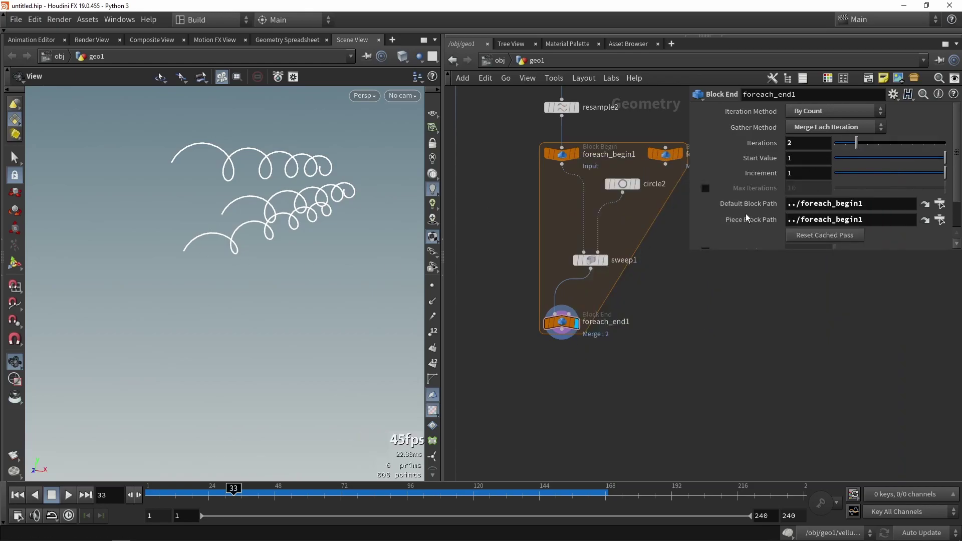
pyautogui.middleClick(562, 323)
pyautogui.moveTo(271, 266); pyautogui.dragTo(190, 221)
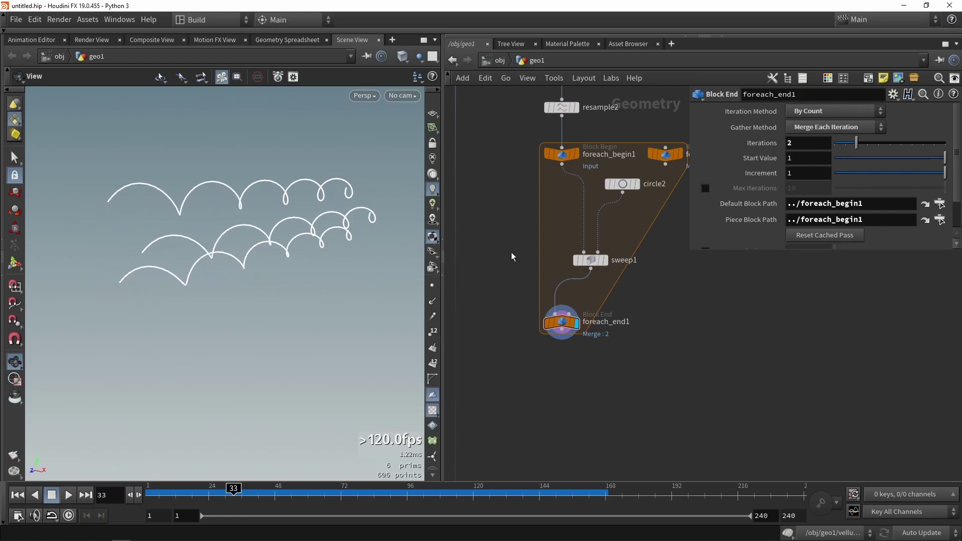
# Open the Rotation settings of the sweep inside the for-each loop to reach its Roll value.
pyautogui.moveTo(533, 240); pyautogui.dragTo(514, 270, button='middle')
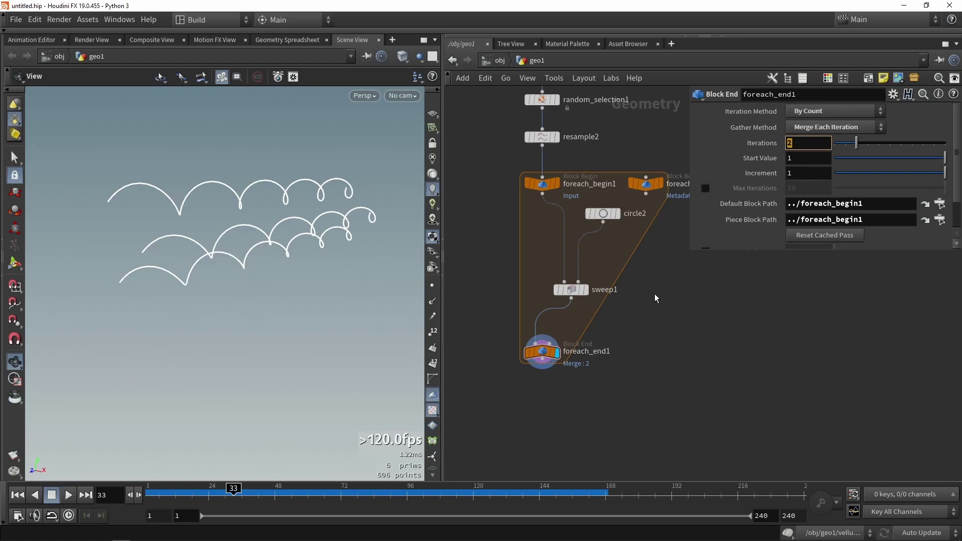
pyautogui.click(574, 289)
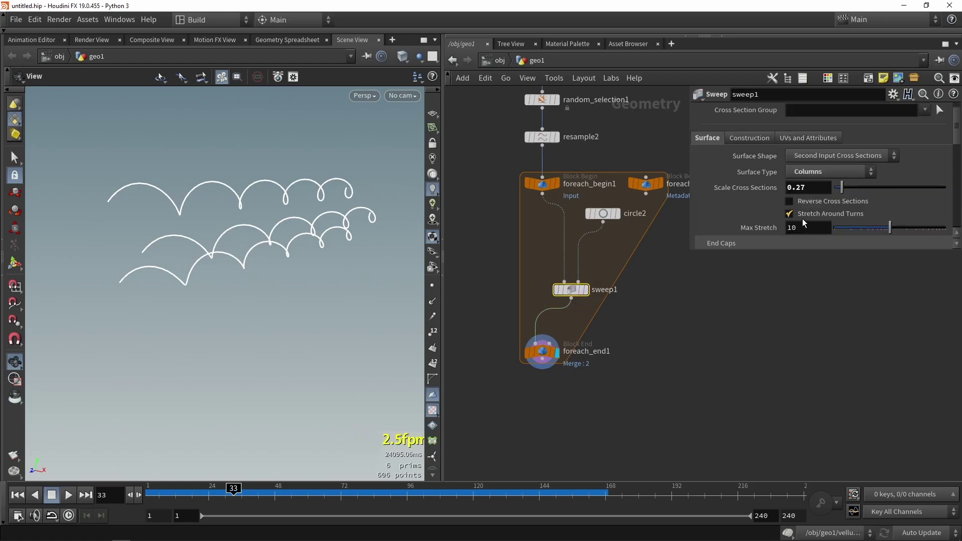
pyautogui.scroll(-10, 804, 221)
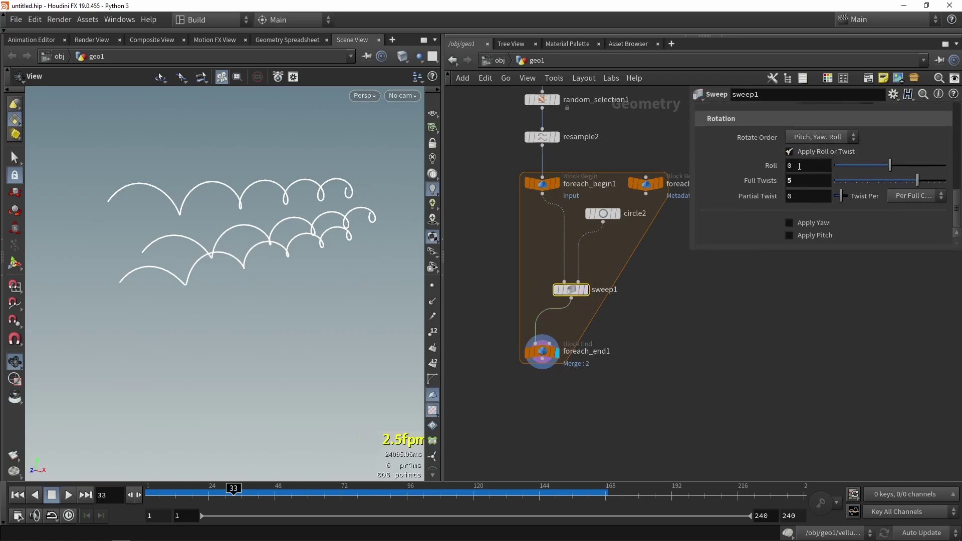